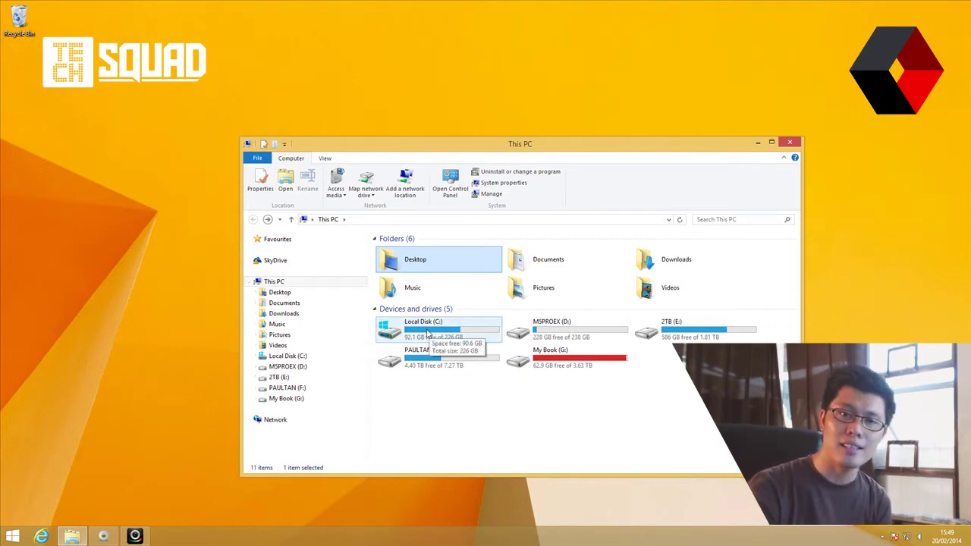
# Step: Open the last-listed user profile folder inside the Users folder on Local Disk (C:)
pyautogui.doubleClick(427, 333)
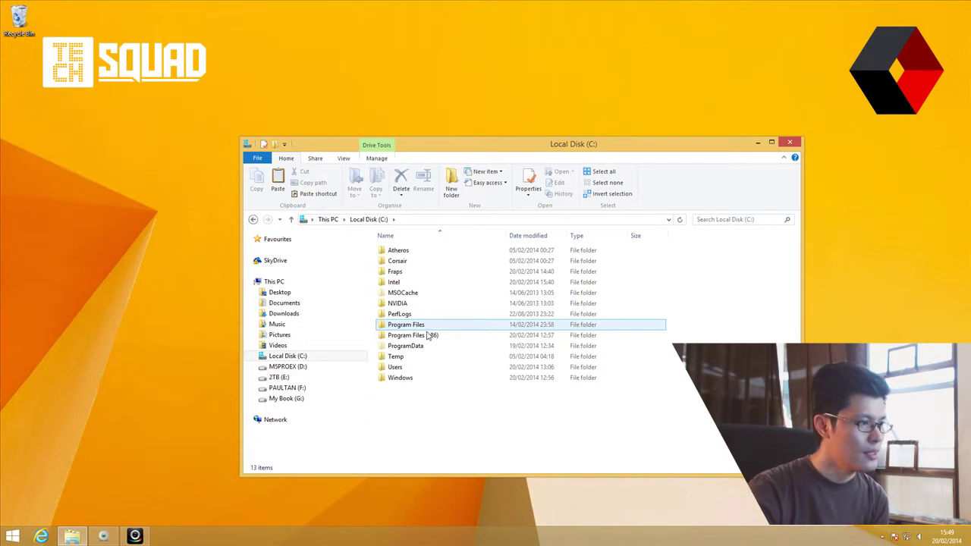
pyautogui.doubleClick(413, 368)
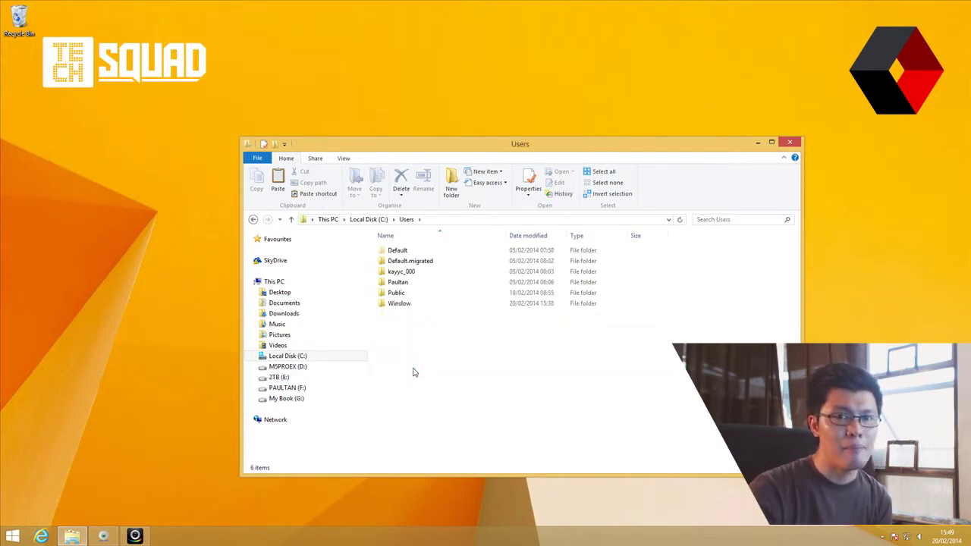
pyautogui.click(388, 294)
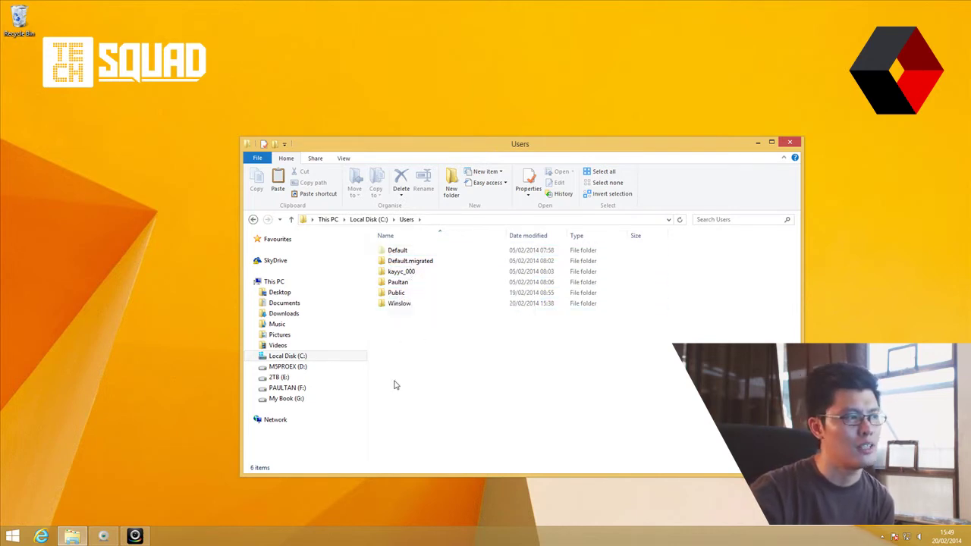
pyautogui.click(403, 305)
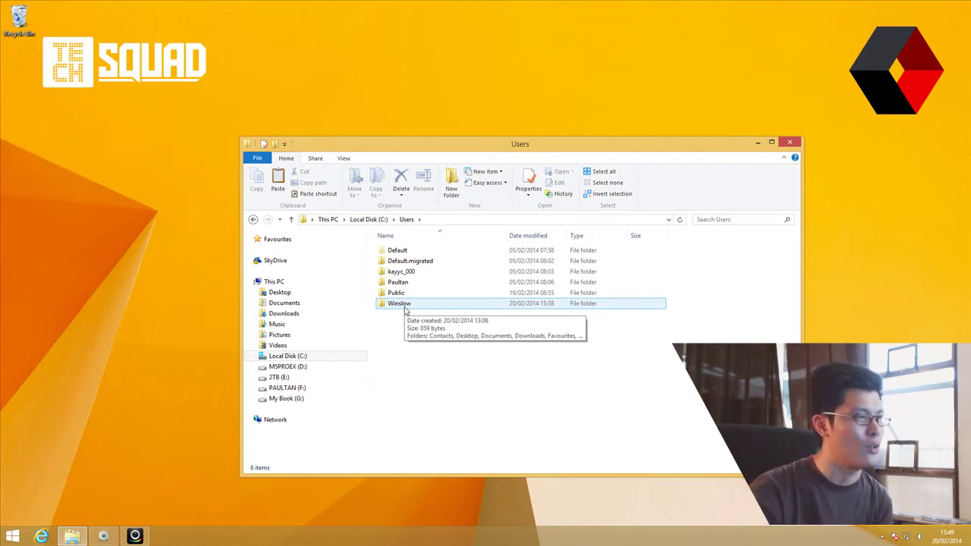
pyautogui.click(405, 310)
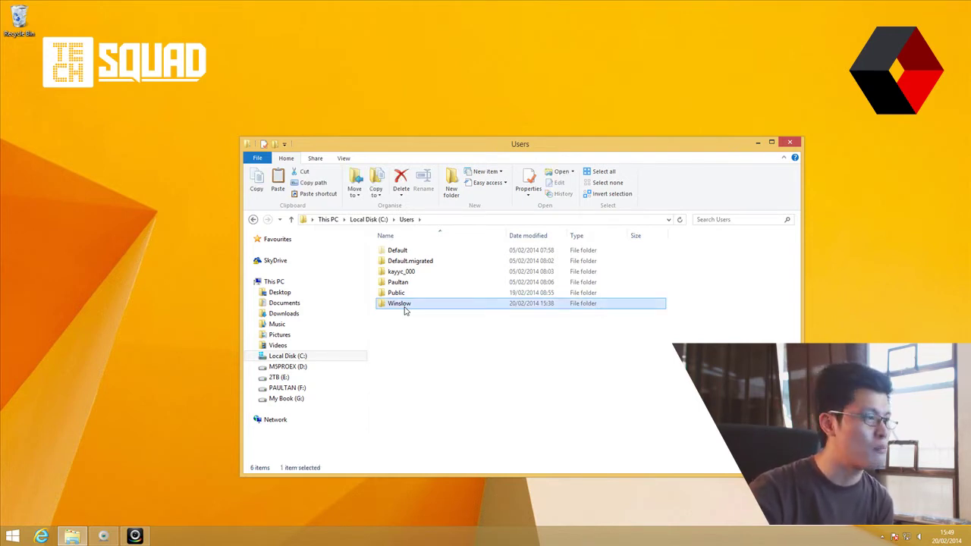
pyautogui.doubleClick(405, 307)
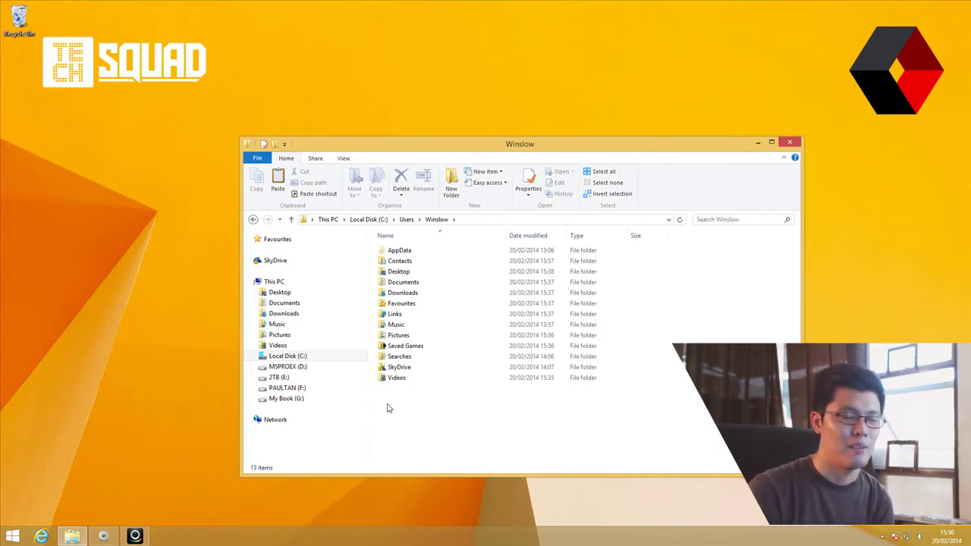
# Step: View the Pictures folder under This PC and return to the user profile folder
pyautogui.click(406, 336)
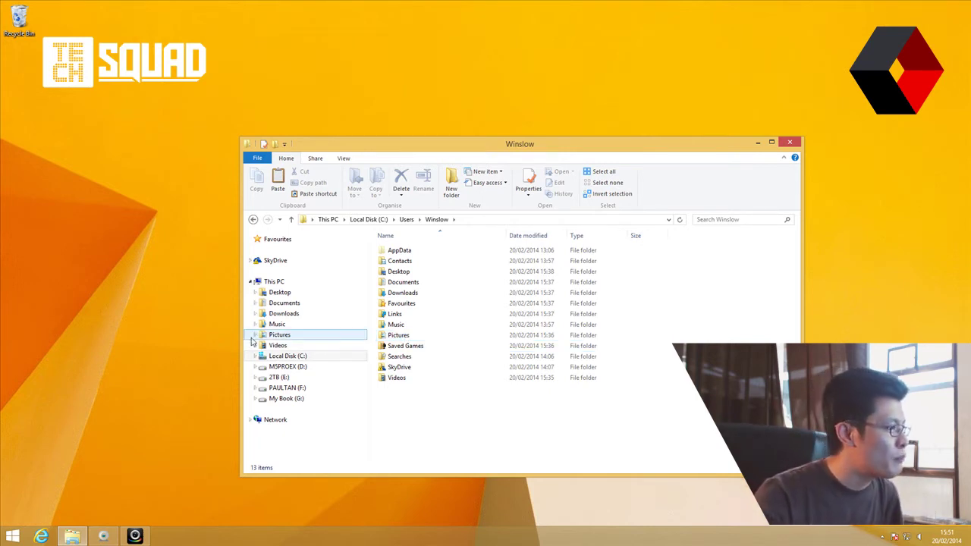
pyautogui.click(277, 334)
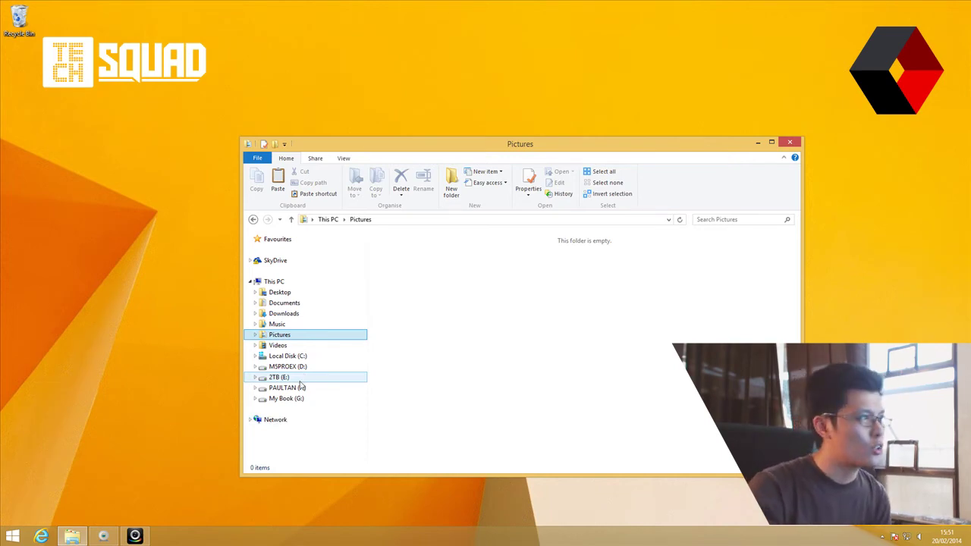
pyautogui.click(253, 219)
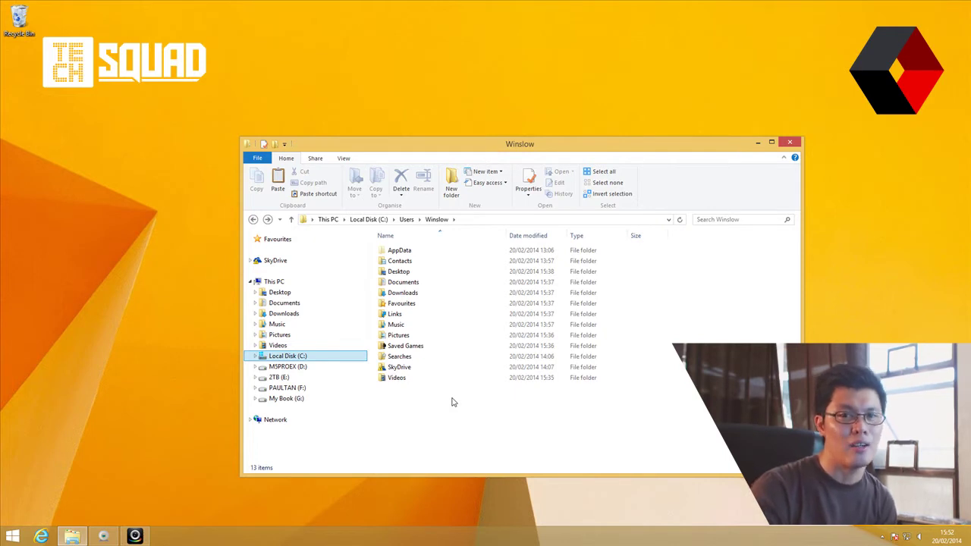
# Step: Open the location settings of the profile's Downloads folder and select its whole target path
pyautogui.rightClick(401, 296)
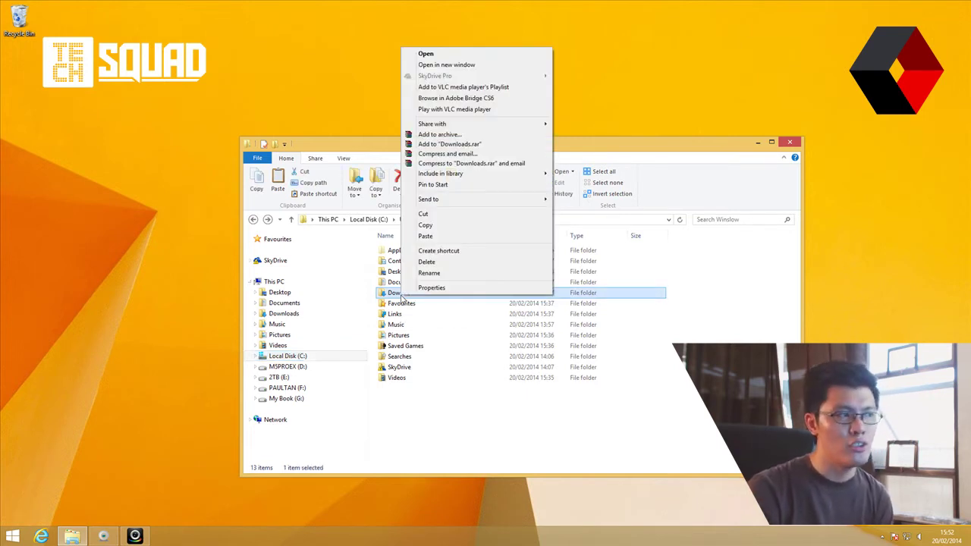
pyautogui.click(431, 288)
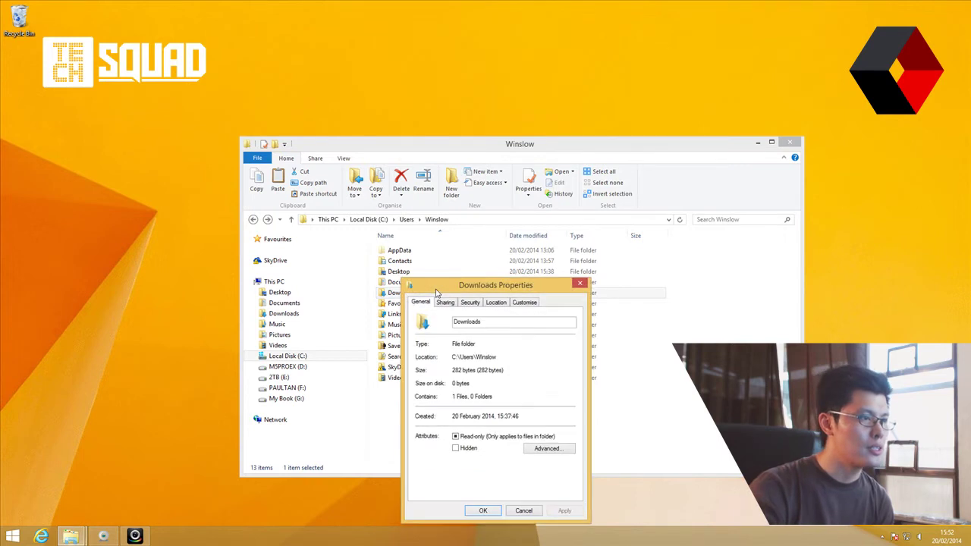
pyautogui.click(499, 303)
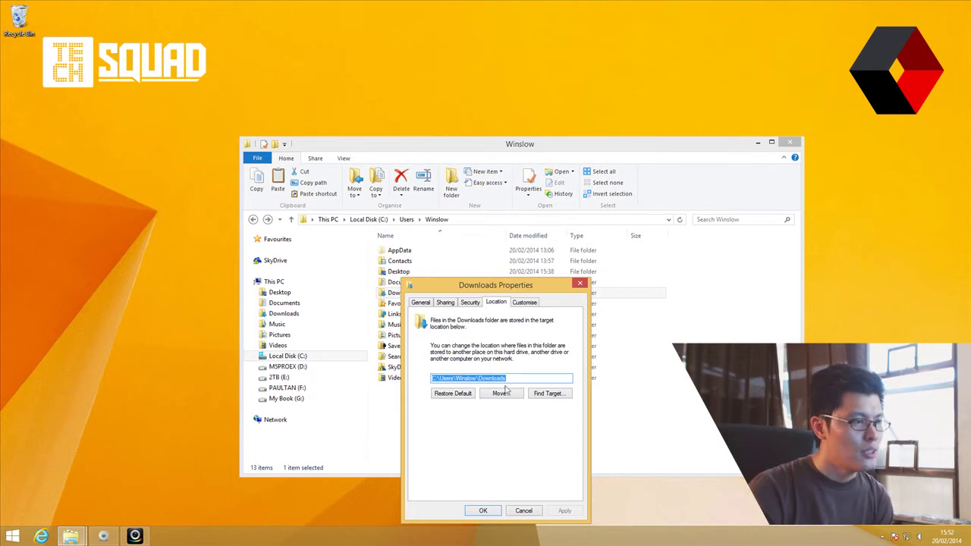
pyautogui.click(433, 379)
pyautogui.moveTo(434, 380); pyautogui.dragTo(510, 379)
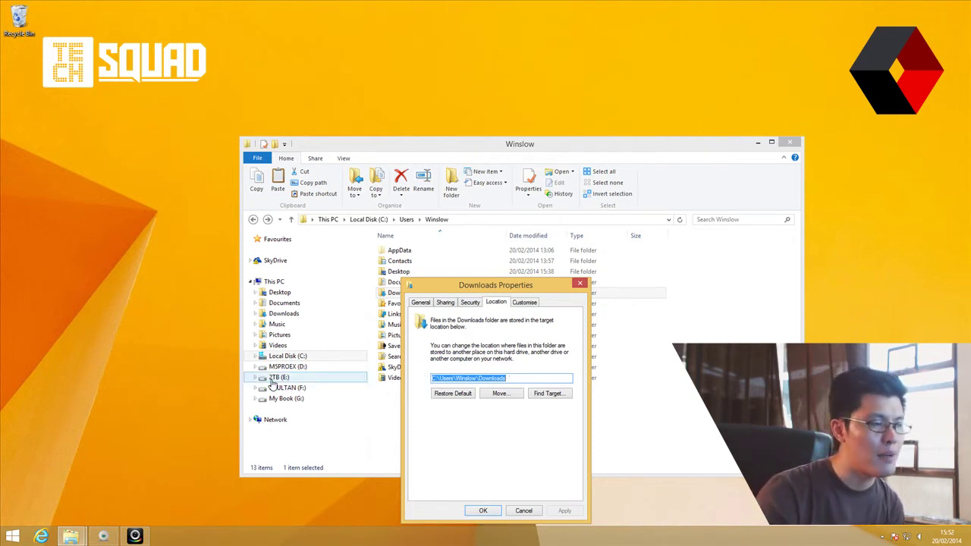
# Step: Browse to the matching user profile folder inside Users on the 2TB (E:) drive
pyautogui.click(302, 381)
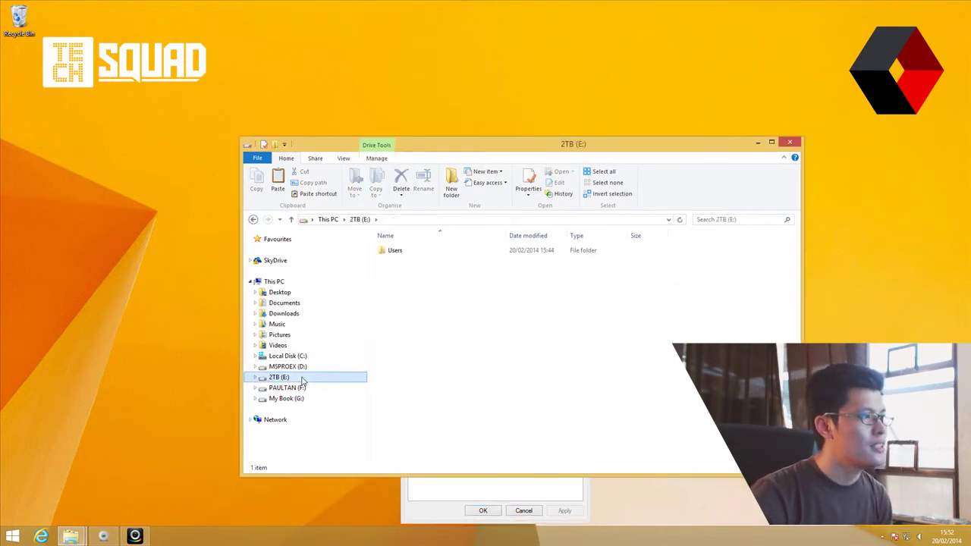
pyautogui.click(419, 253)
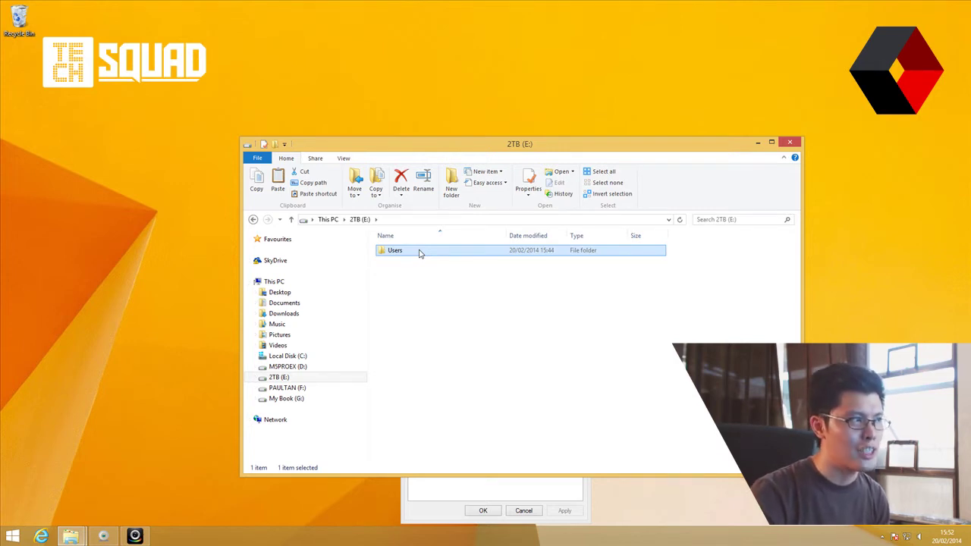
pyautogui.doubleClick(419, 253)
pyautogui.click(420, 253)
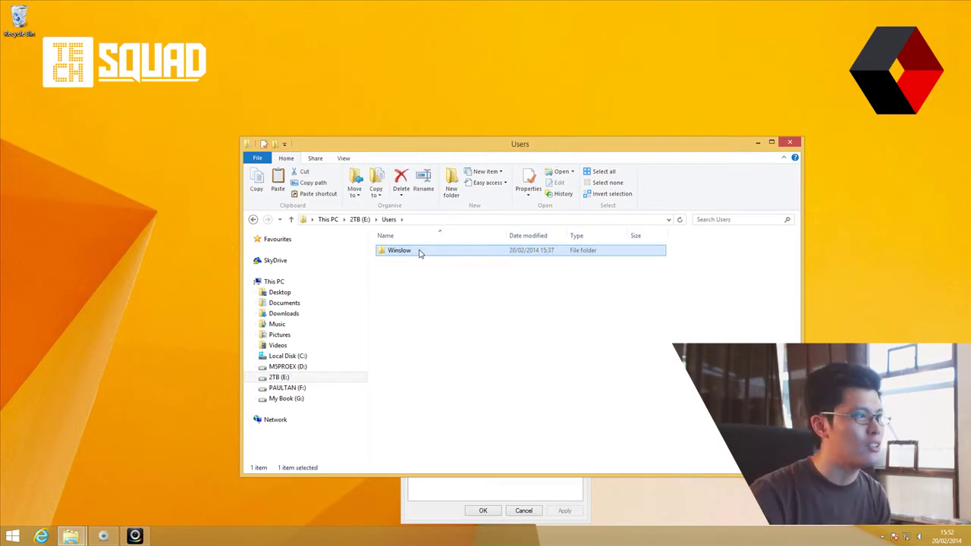
pyautogui.click(419, 252)
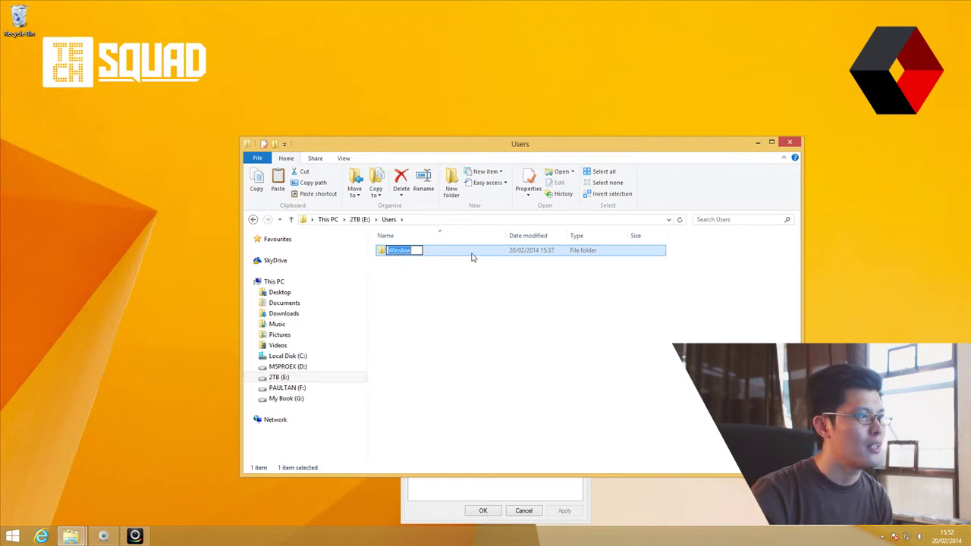
pyautogui.doubleClick(438, 255)
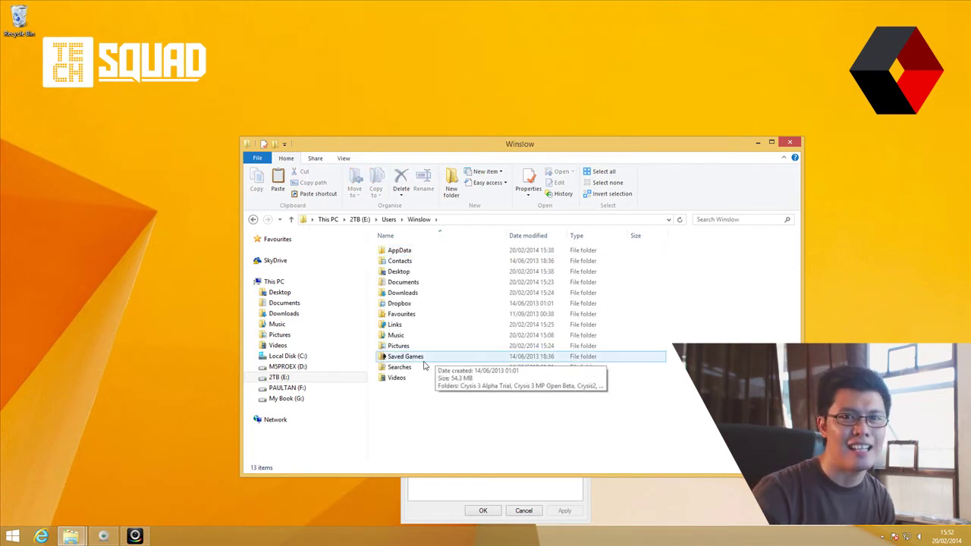
# Step: Examine the sharing, security and customisation properties of the Downloads folder on the E: drive, and close them
pyautogui.rightClick(397, 379)
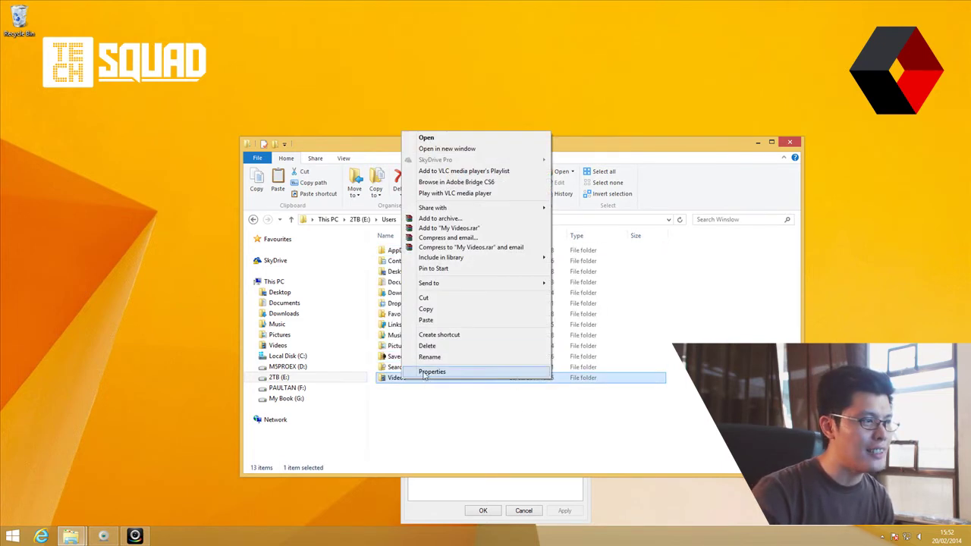
pyautogui.rightClick(397, 303)
pyautogui.rightClick(397, 292)
pyautogui.click(426, 293)
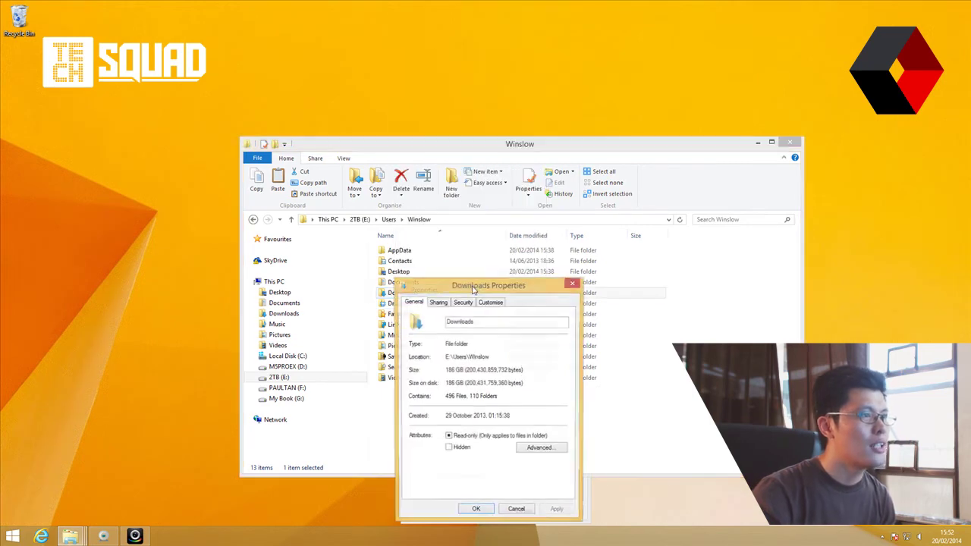
pyautogui.click(486, 302)
pyautogui.click(463, 303)
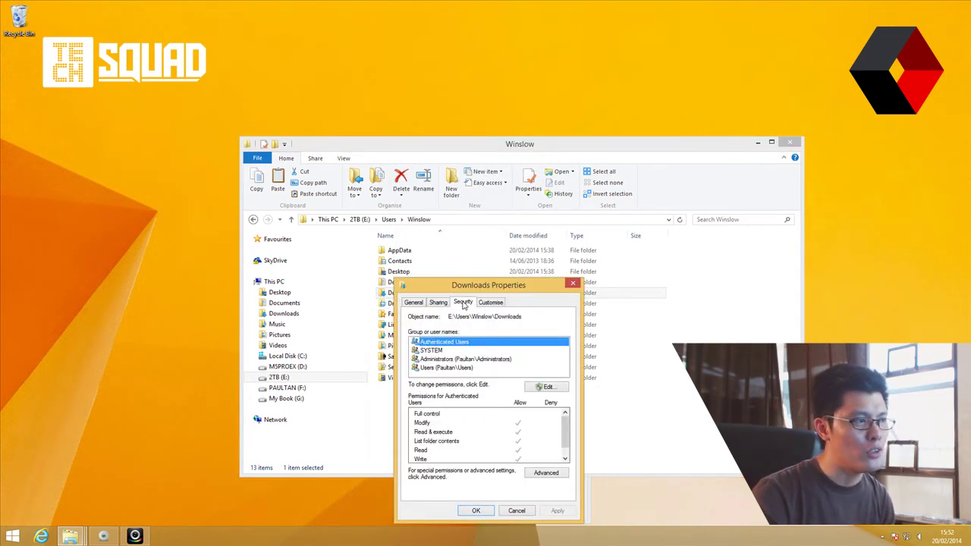
pyautogui.click(424, 302)
pyautogui.click(438, 303)
pyautogui.click(463, 304)
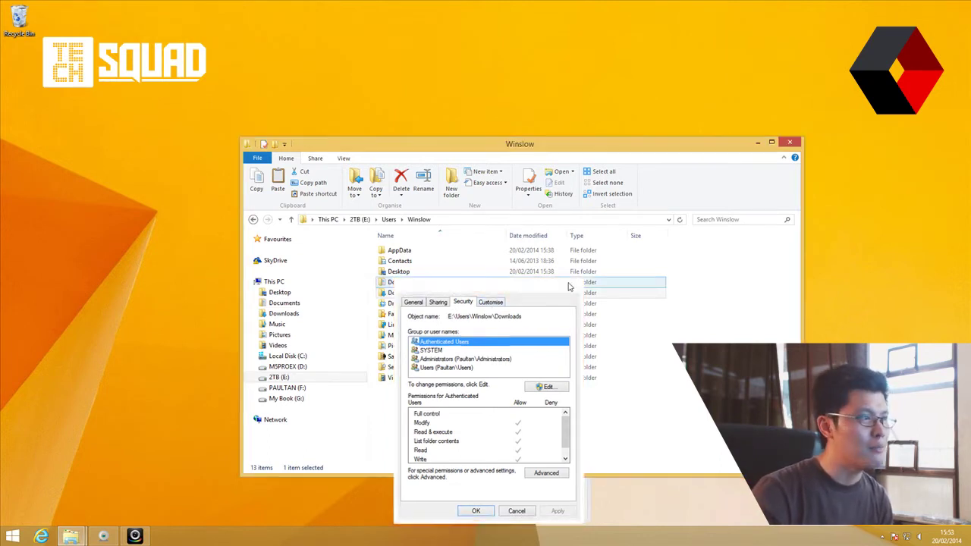
pyautogui.click(572, 283)
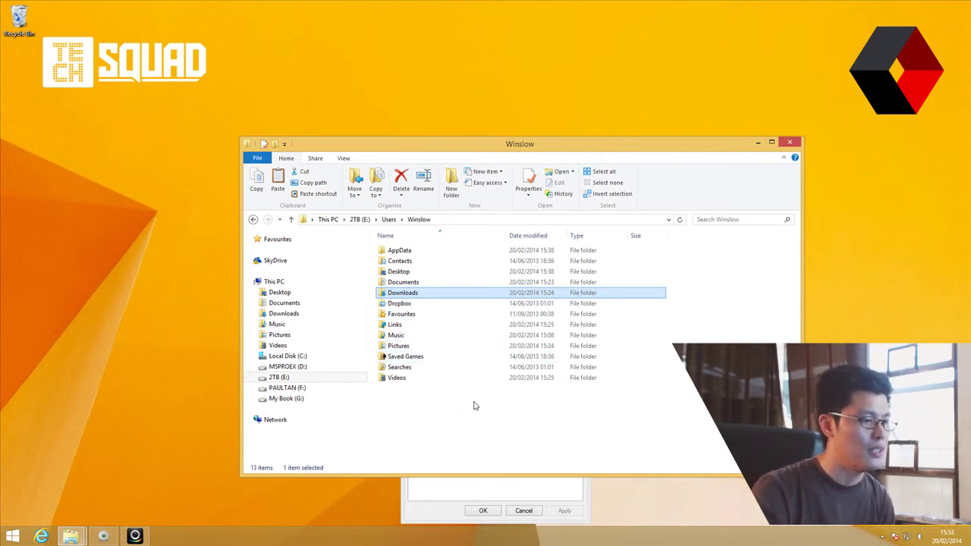
# Step: Return to the last-listed user profile folder inside Users on Local Disk (C:)
pyautogui.click(487, 492)
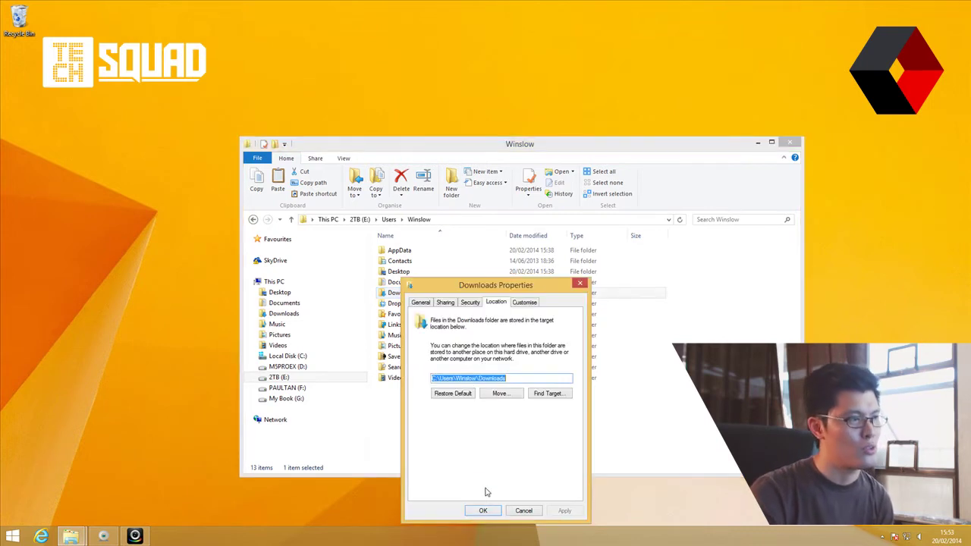
pyautogui.click(292, 356)
pyautogui.doubleClick(399, 377)
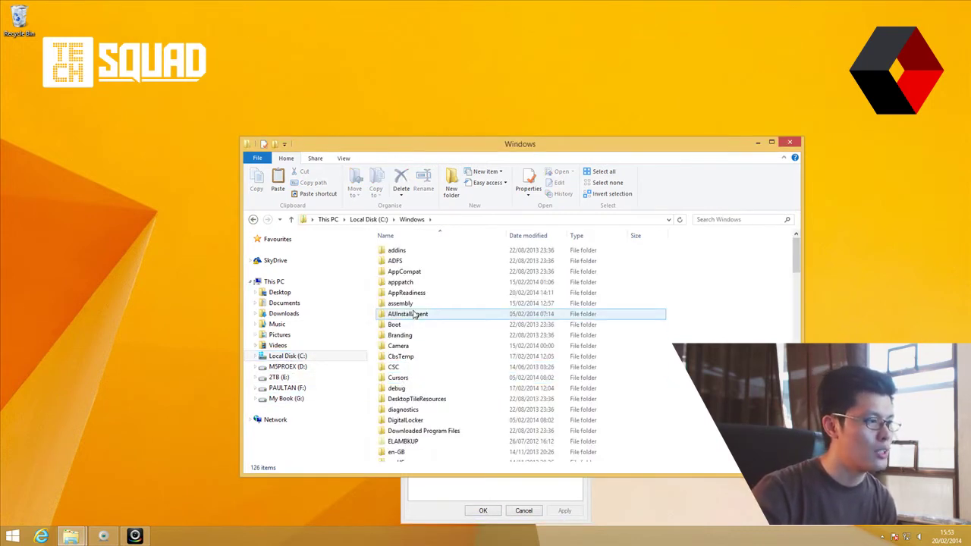
pyautogui.doubleClick(304, 357)
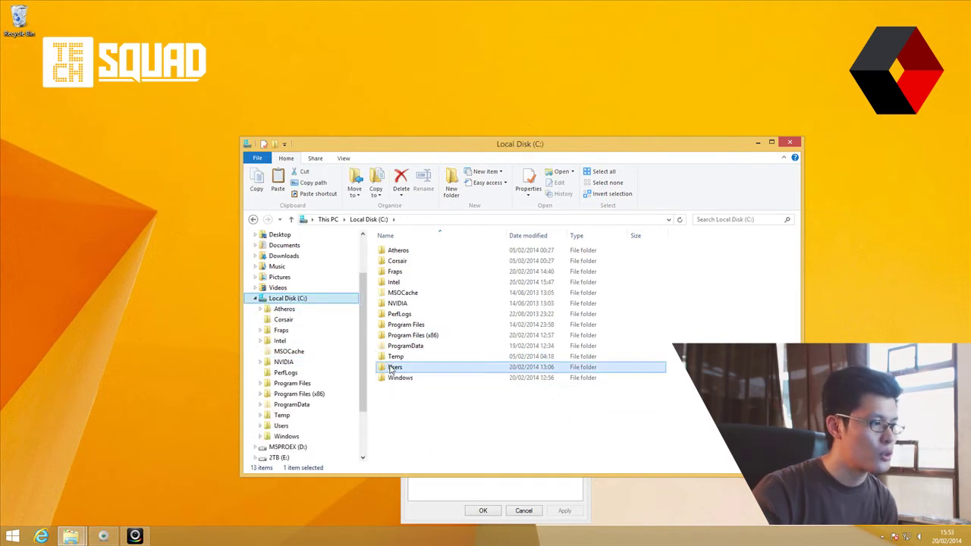
pyautogui.doubleClick(398, 367)
pyautogui.doubleClick(399, 303)
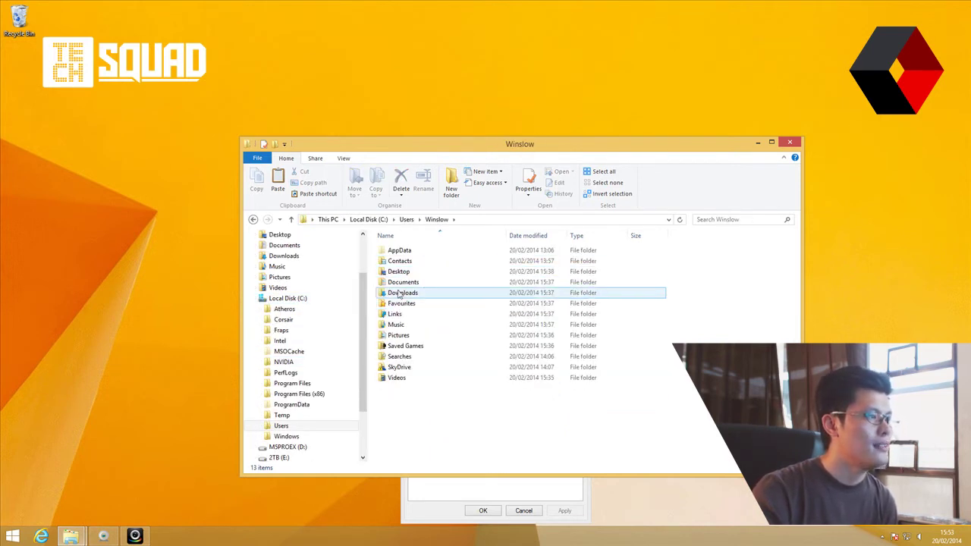
# Step: Show the location properties of the C: Downloads folder and arrange them beside the folder window
pyautogui.click(402, 292)
pyautogui.rightClick(402, 292)
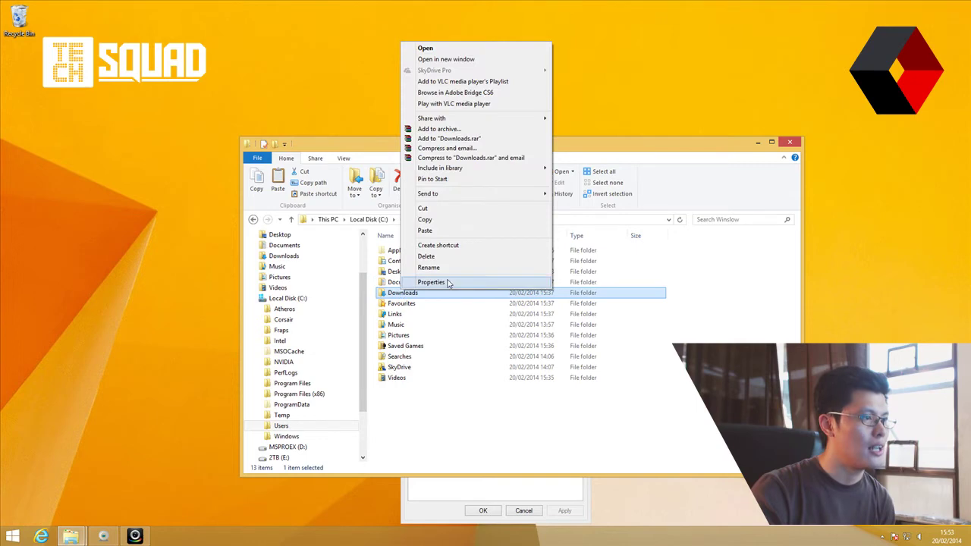
pyautogui.click(434, 283)
pyautogui.moveTo(516, 285); pyautogui.dragTo(652, 177)
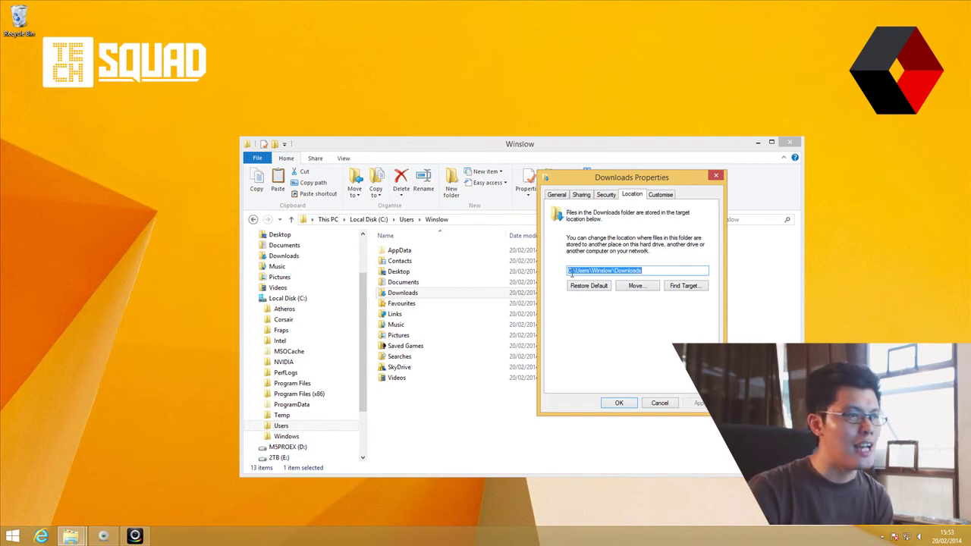
pyautogui.click(275, 419)
pyautogui.scroll(-1, 275, 426)
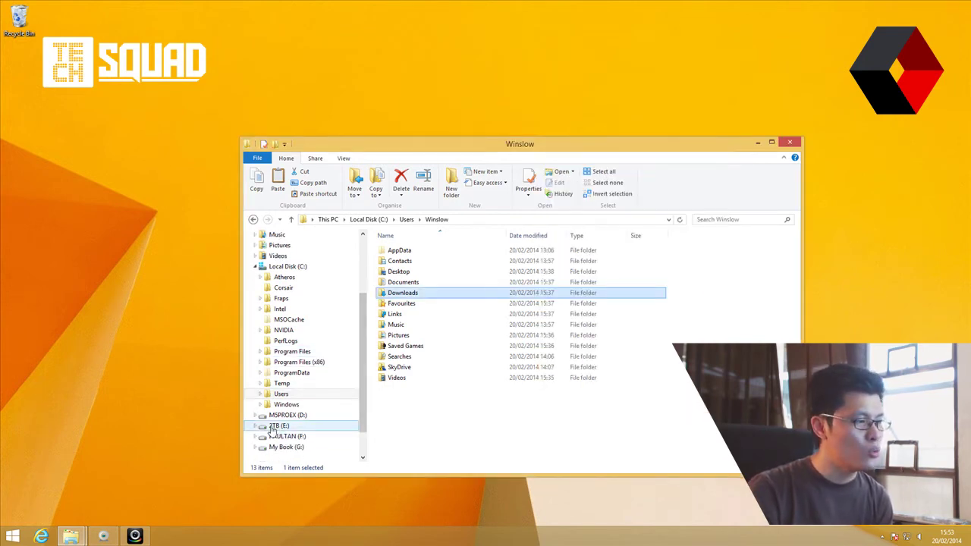
pyautogui.moveTo(625, 145); pyautogui.dragTo(487, 124)
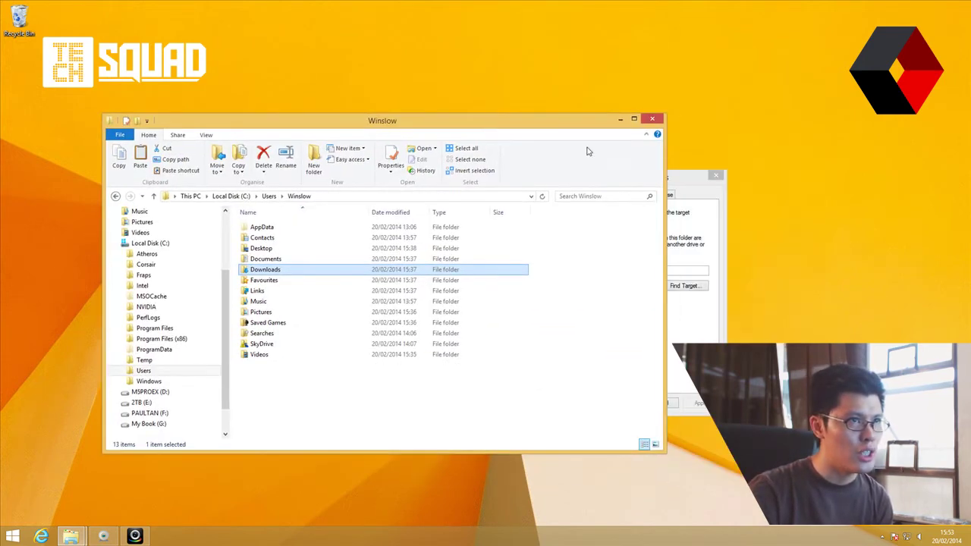
pyautogui.click(687, 176)
# Step: Set the drive letter in the Downloads location path to E and agree to move all files there
pyautogui.click(570, 271)
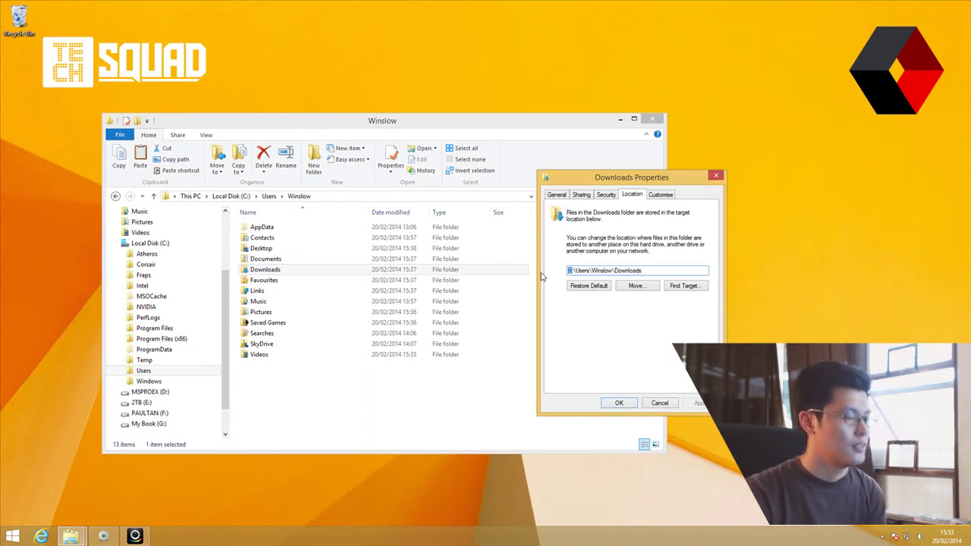
pyautogui.write('E')
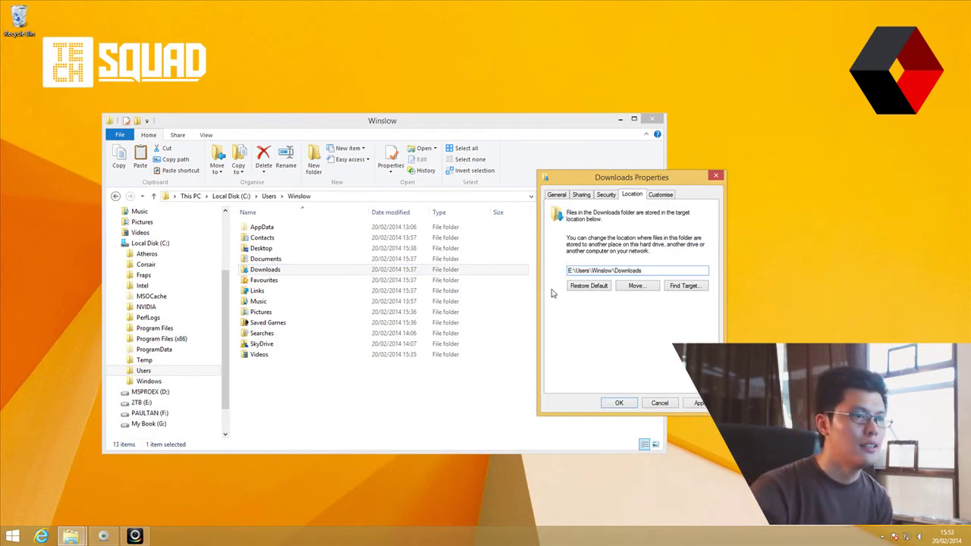
pyautogui.click(619, 403)
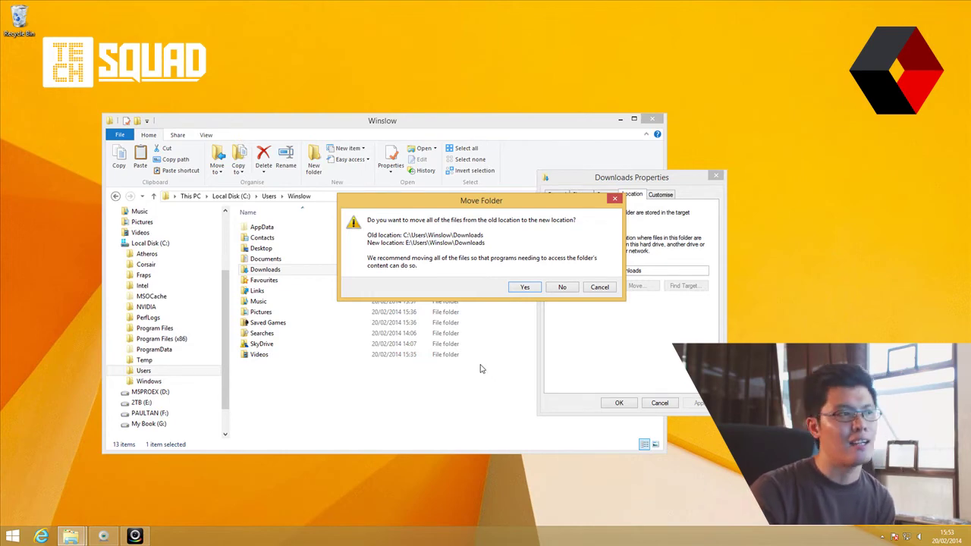
pyautogui.click(525, 286)
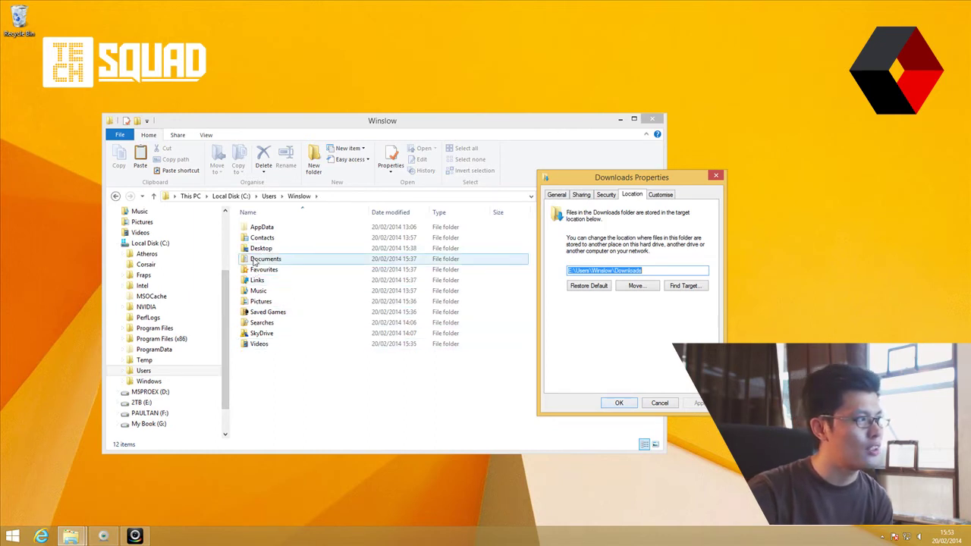
# Step: Open a second folder window beside the first and browse to the user profile folder inside Users on 2TB (E:)
pyautogui.click(72, 538)
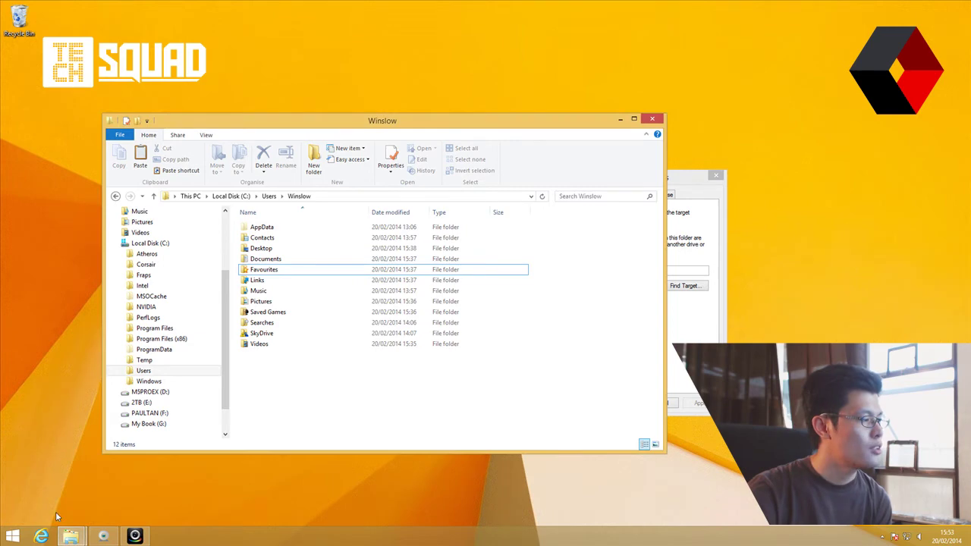
pyautogui.rightClick(76, 536)
pyautogui.click(67, 489)
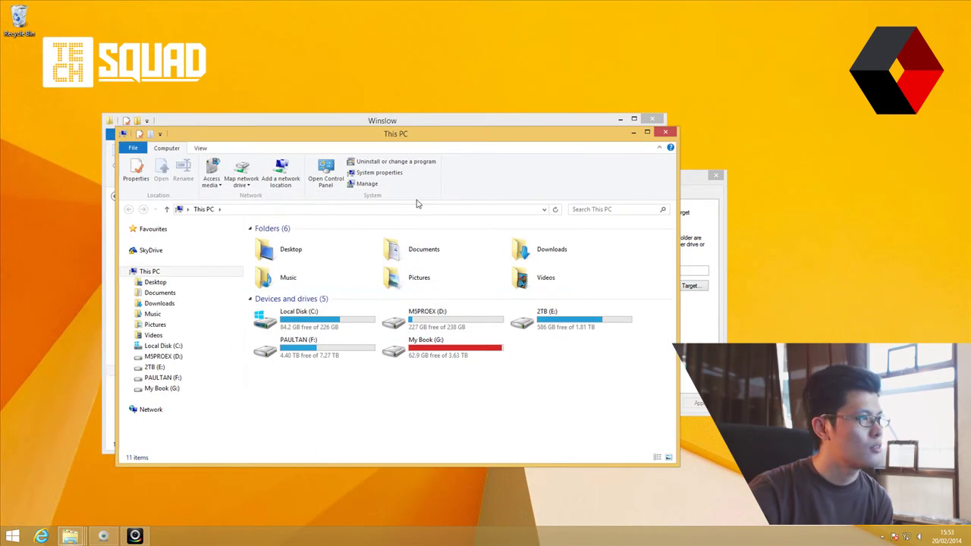
pyautogui.moveTo(403, 143); pyautogui.dragTo(650, 175)
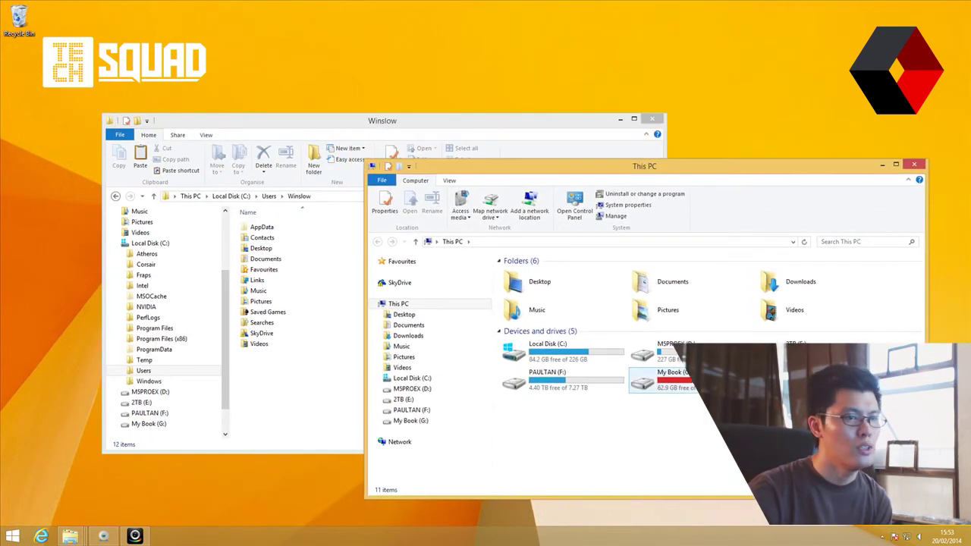
pyautogui.click(403, 399)
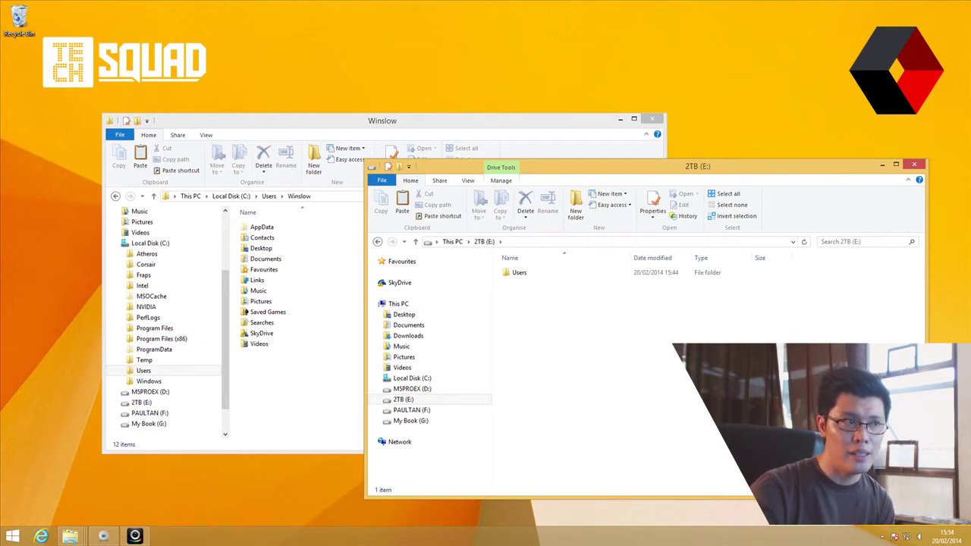
pyautogui.doubleClick(513, 274)
pyautogui.doubleClick(512, 274)
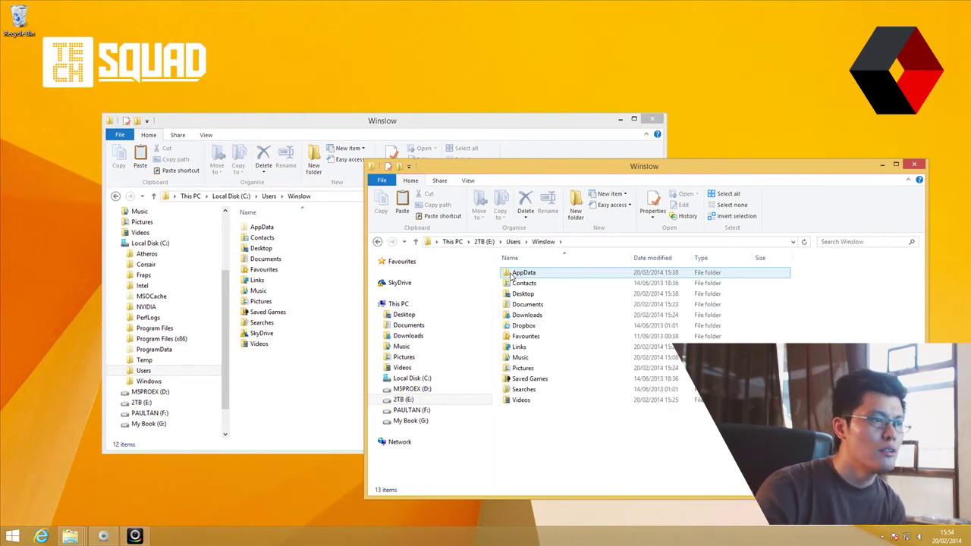
# Step: Check the location properties of the Downloads folder on the E: drive, and close them
pyautogui.click(521, 317)
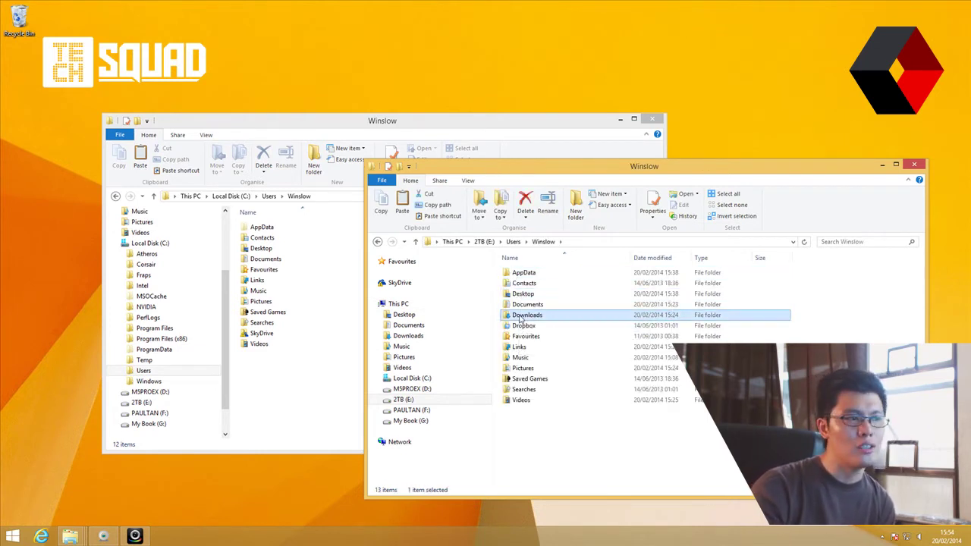
pyautogui.rightClick(521, 318)
pyautogui.click(531, 309)
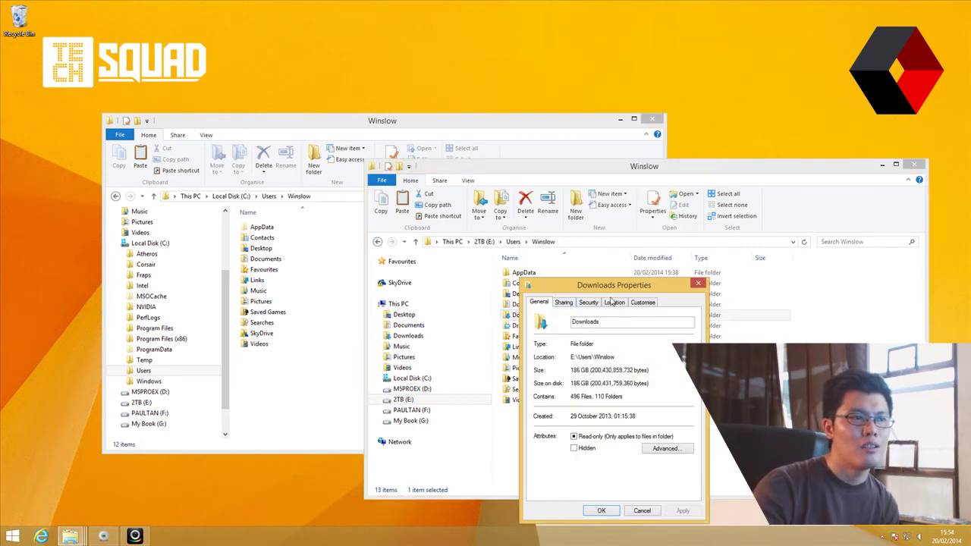
pyautogui.click(613, 301)
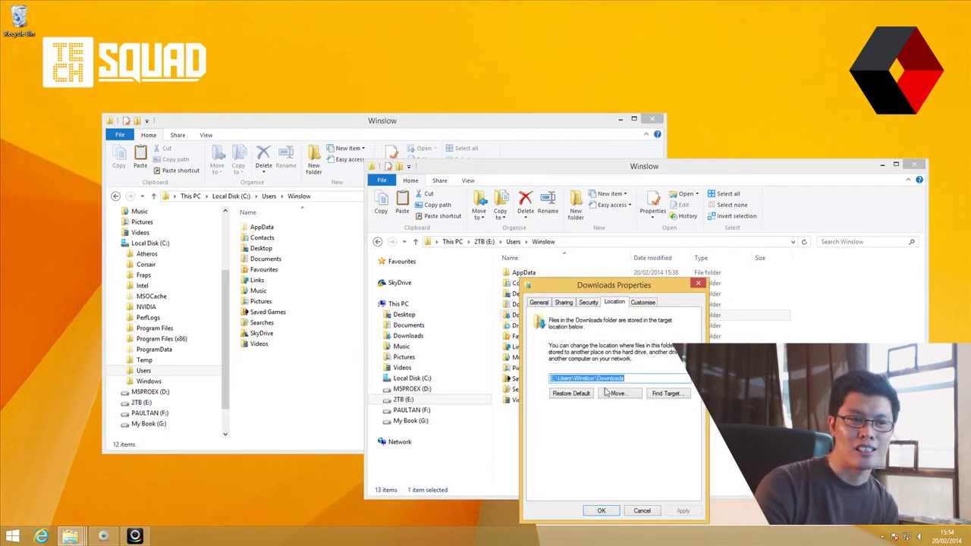
pyautogui.click(602, 511)
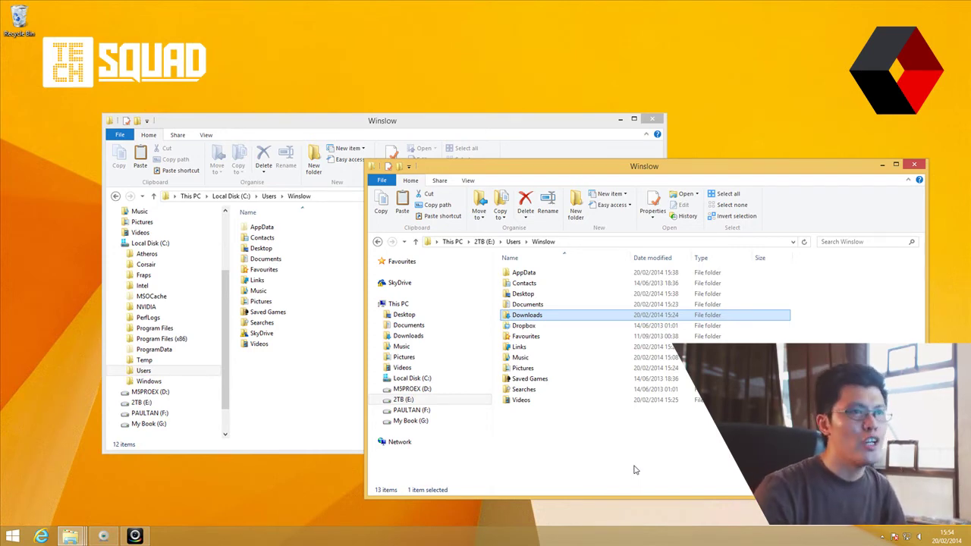
# Step: Return to the C: profile folder window and show the location properties of its Contacts folder
pyautogui.moveTo(815, 170); pyautogui.dragTo(578, 298)
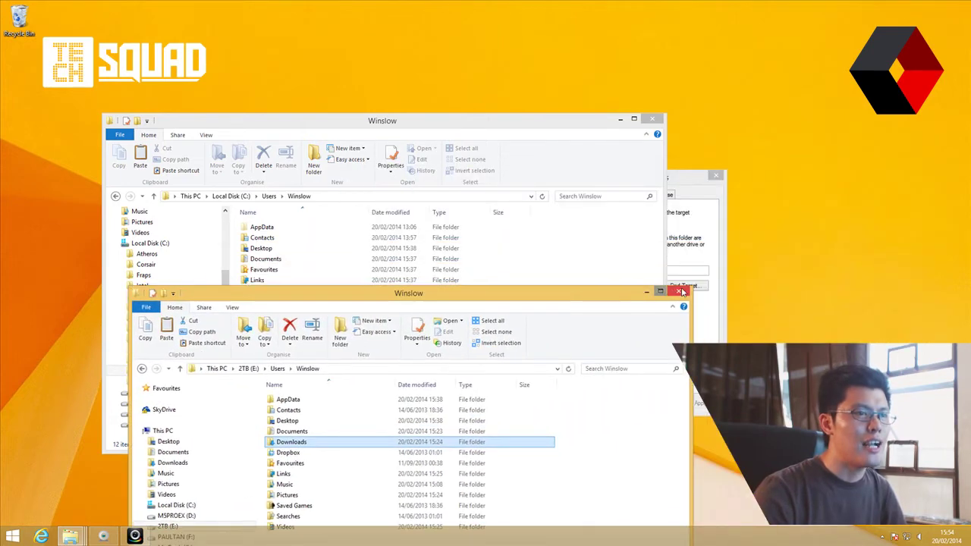
pyautogui.click(540, 173)
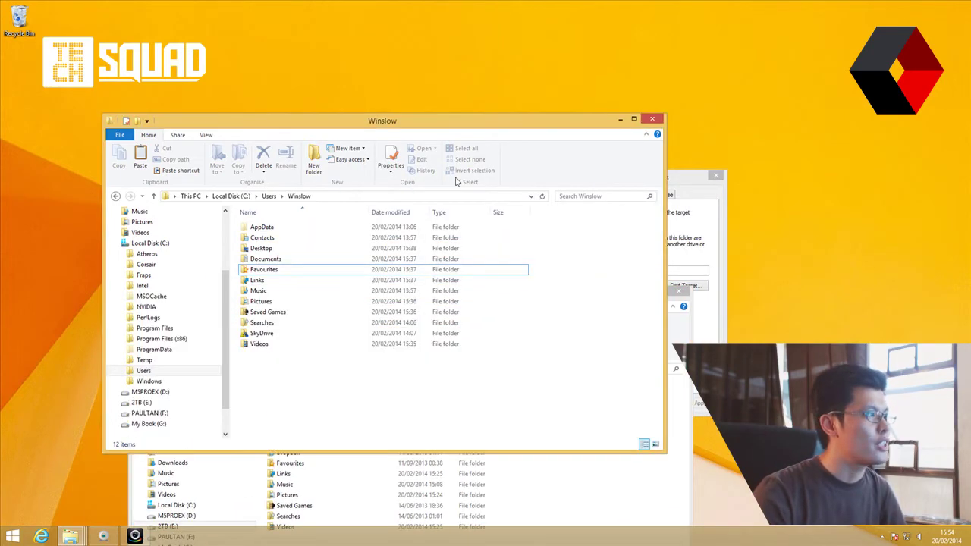
pyautogui.rightClick(267, 238)
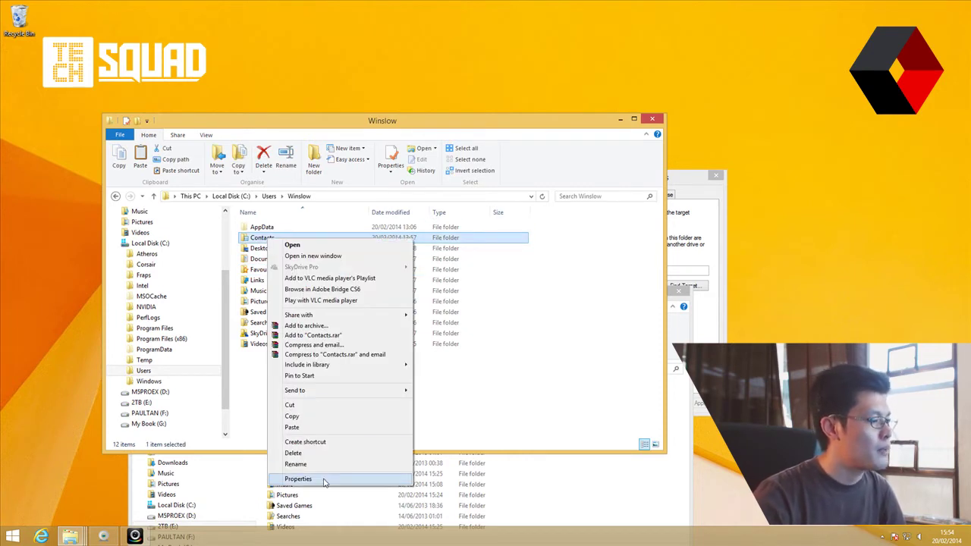
pyautogui.click(299, 478)
pyautogui.click(365, 263)
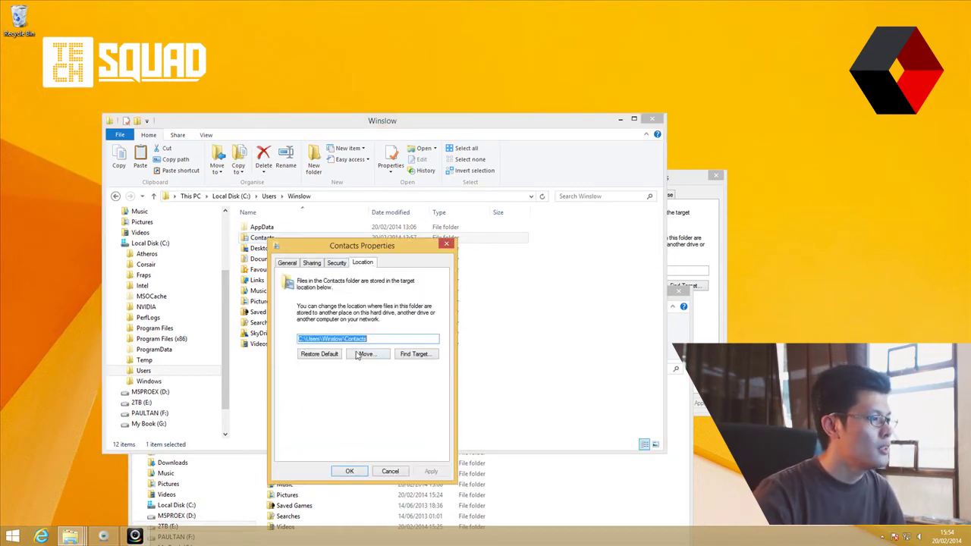
# Step: Set the drive letter in the Contacts location path to E, agree to move all files, and close the properties
pyautogui.click(352, 339)
pyautogui.press('Home')
pyautogui.press('Delete')
pyautogui.write('E')
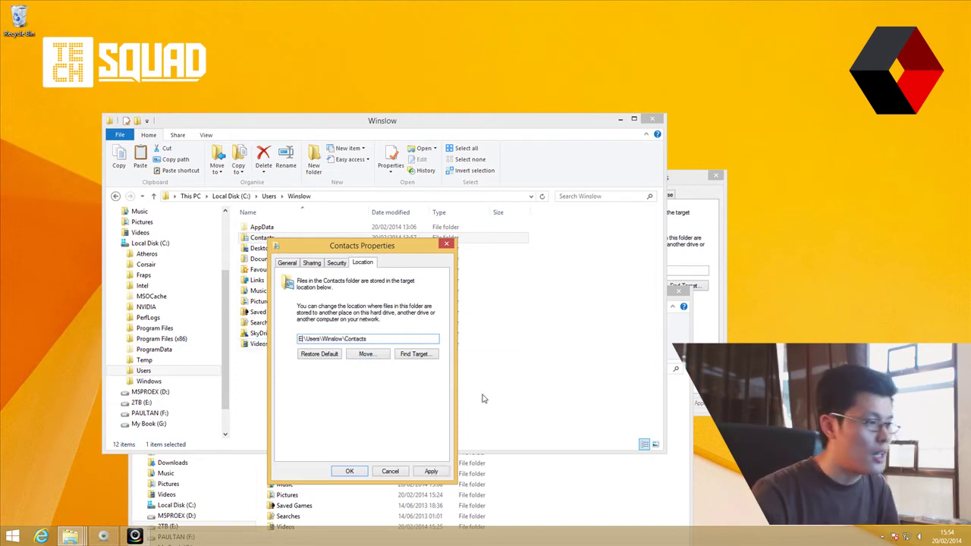
pyautogui.click(433, 471)
pyautogui.press('Return')
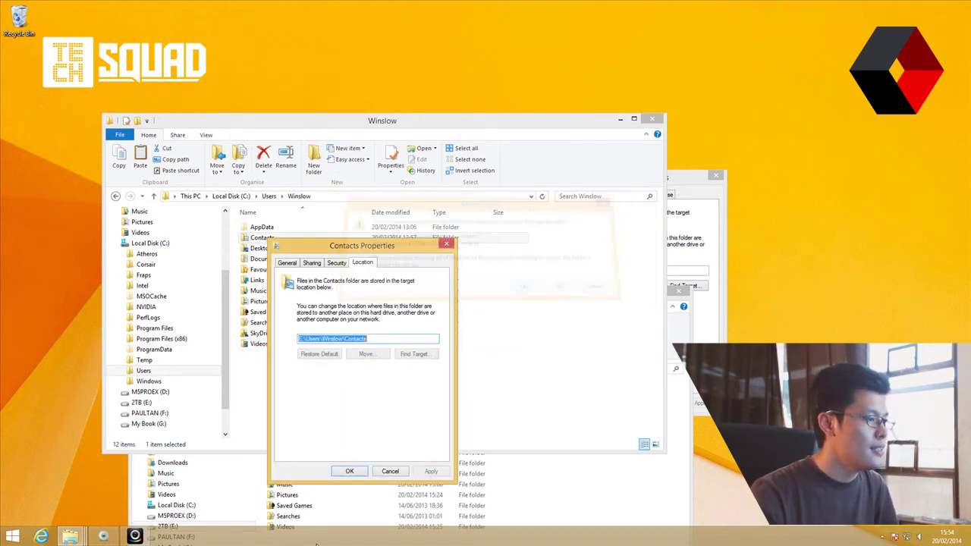
pyautogui.click(350, 471)
# Step: Relocate the Desktop folder by setting its location path's drive letter to E and agreeing to move all files
pyautogui.rightClick(262, 238)
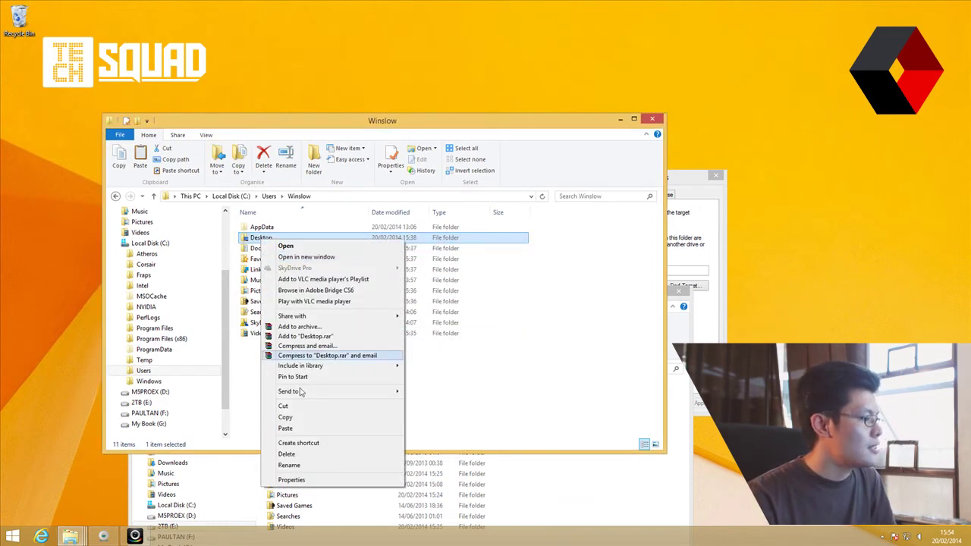
pyautogui.click(291, 479)
pyautogui.click(356, 263)
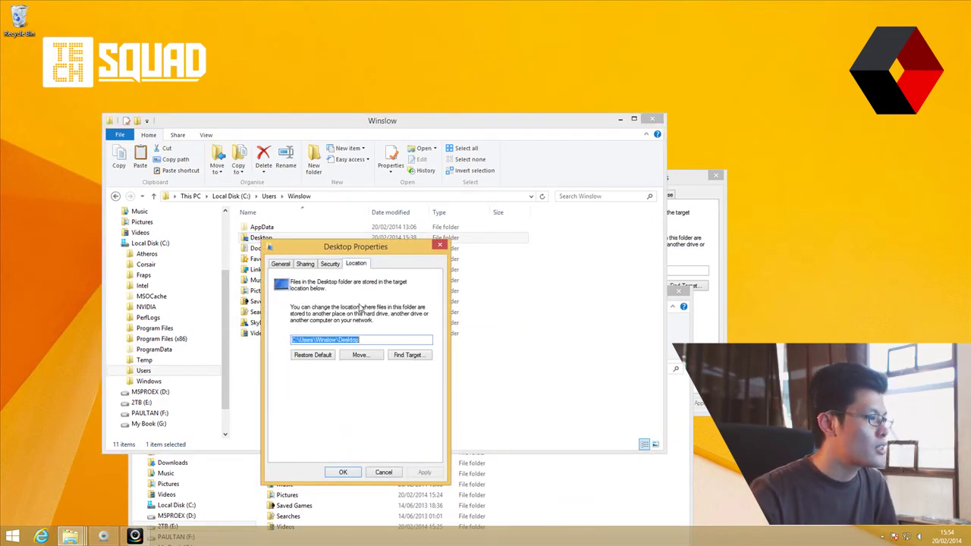
pyautogui.click(294, 339)
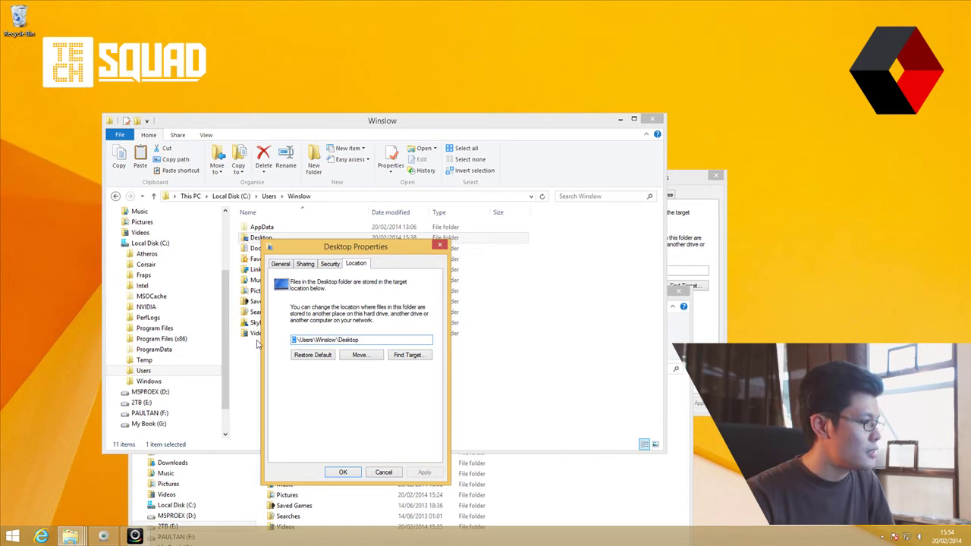
pyautogui.write('E')
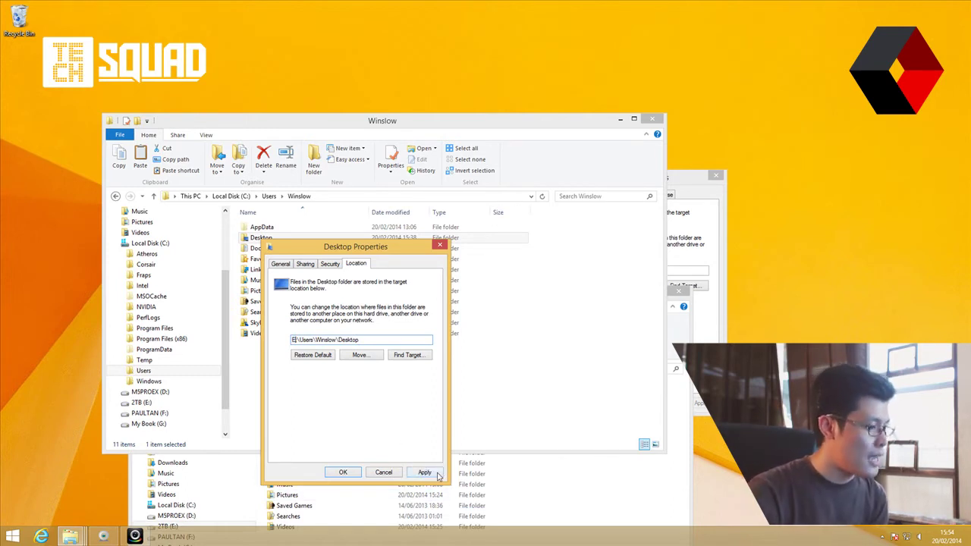
pyautogui.click(425, 473)
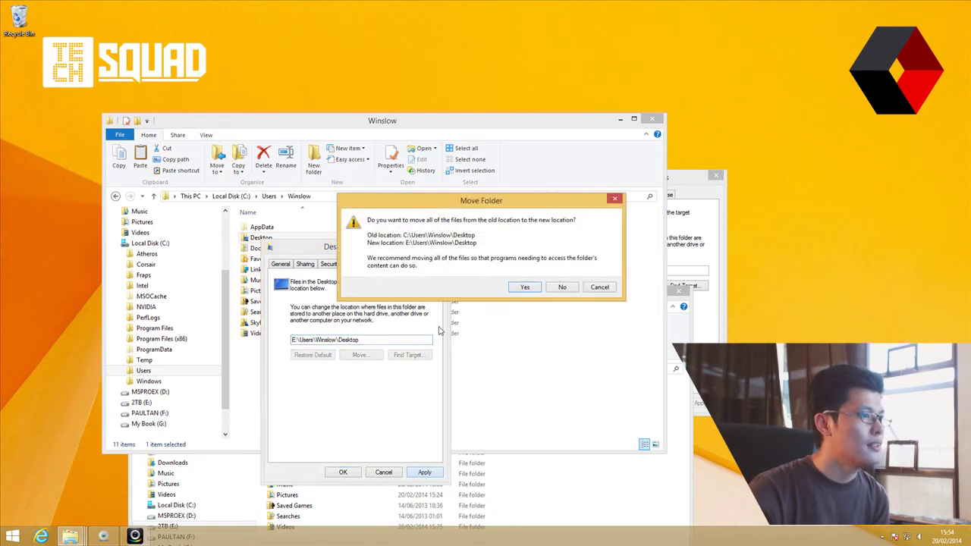
pyautogui.click(523, 286)
pyautogui.click(343, 472)
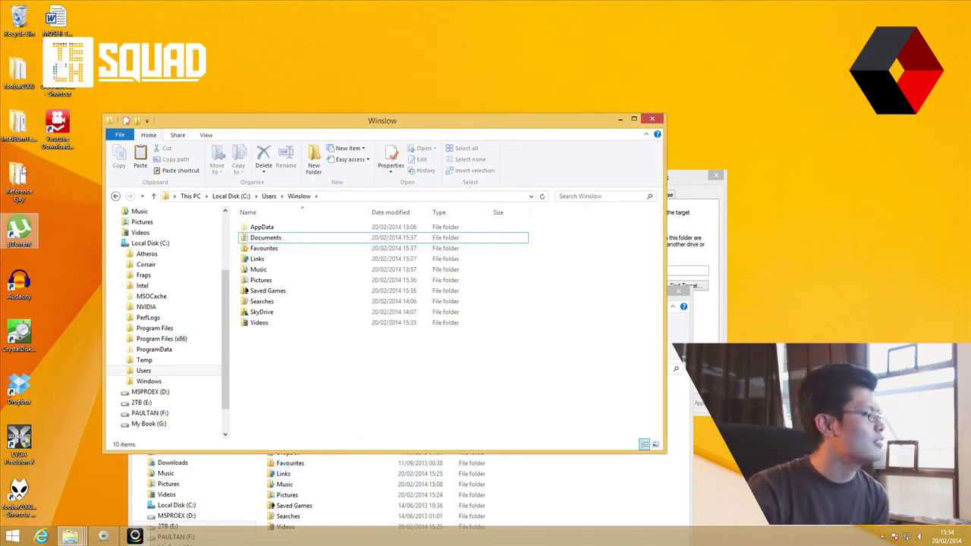
# Step: Relocate the Documents folder to its My Documents path on drive E and agree to move all files
pyautogui.rightClick(276, 238)
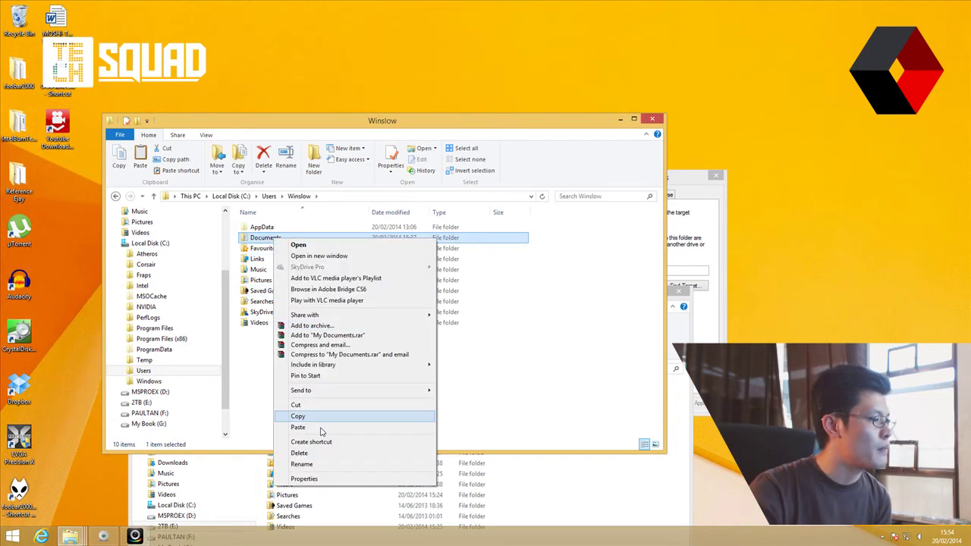
pyautogui.click(322, 479)
pyautogui.click(368, 262)
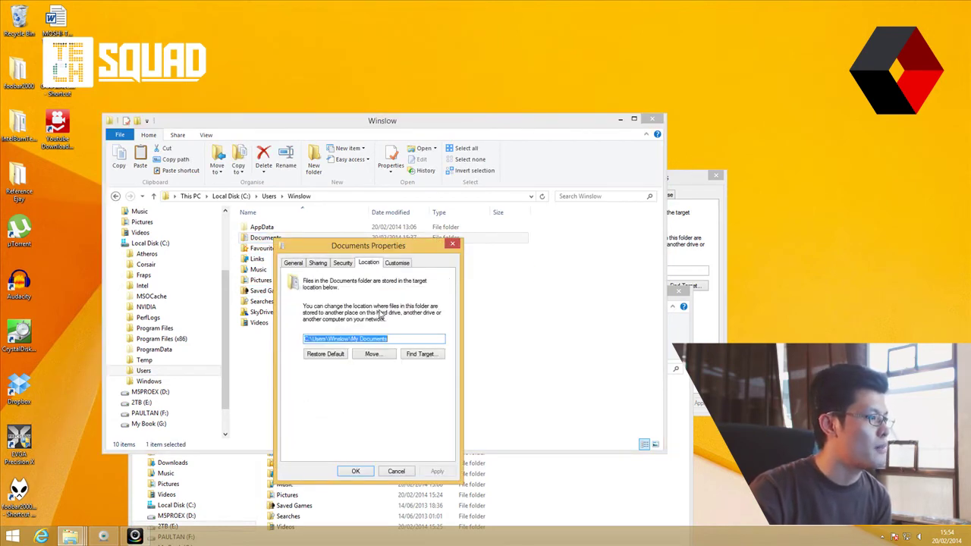
pyautogui.click(305, 338)
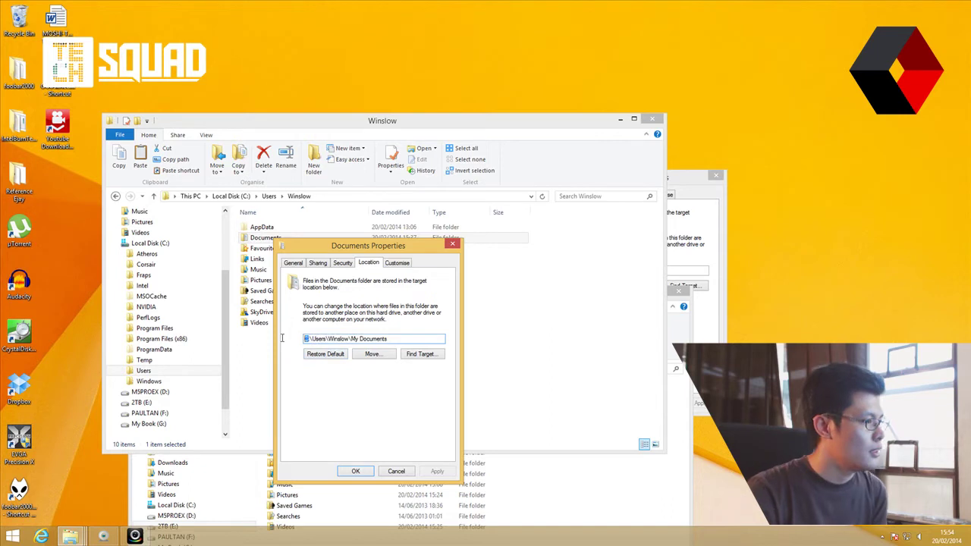
pyautogui.click(439, 471)
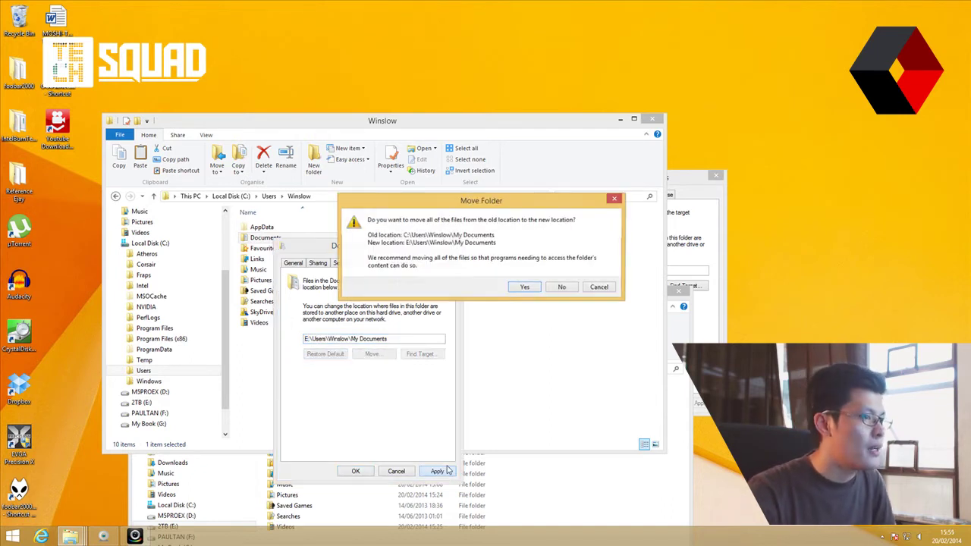
pyautogui.click(528, 286)
pyautogui.click(355, 471)
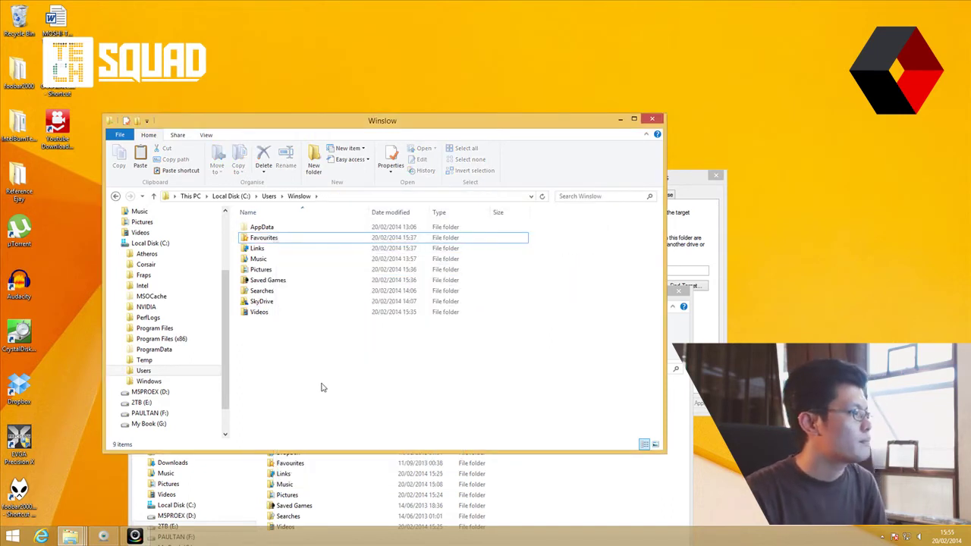
# Step: Relocate the Favourites folder to its Favorites path on drive E and agree to move all files
pyautogui.rightClick(260, 240)
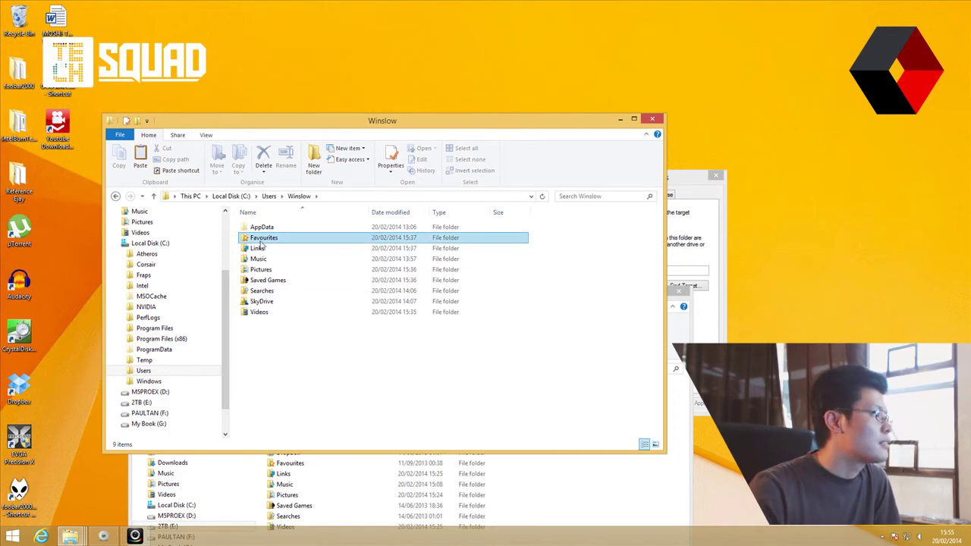
pyautogui.moveTo(226, 359); pyautogui.dragTo(217, 262)
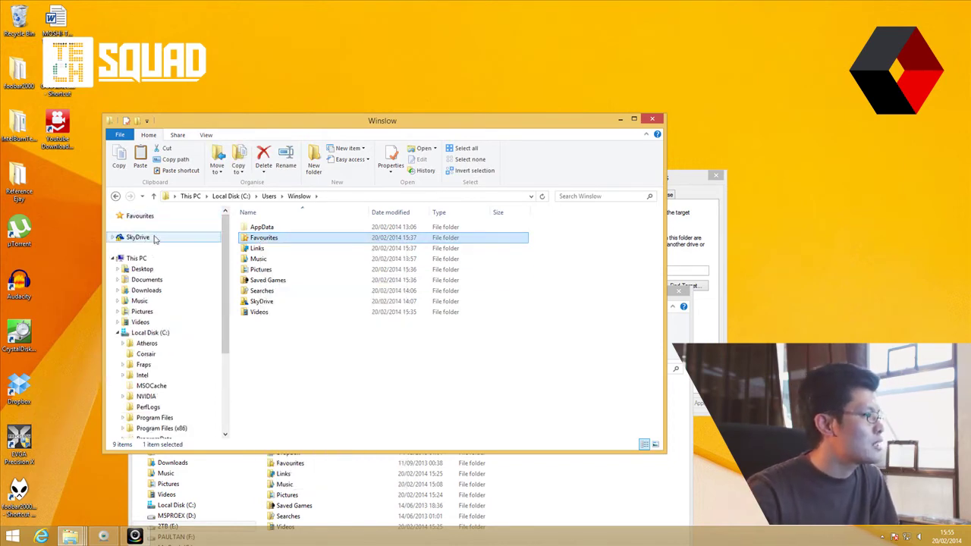
pyautogui.rightClick(255, 239)
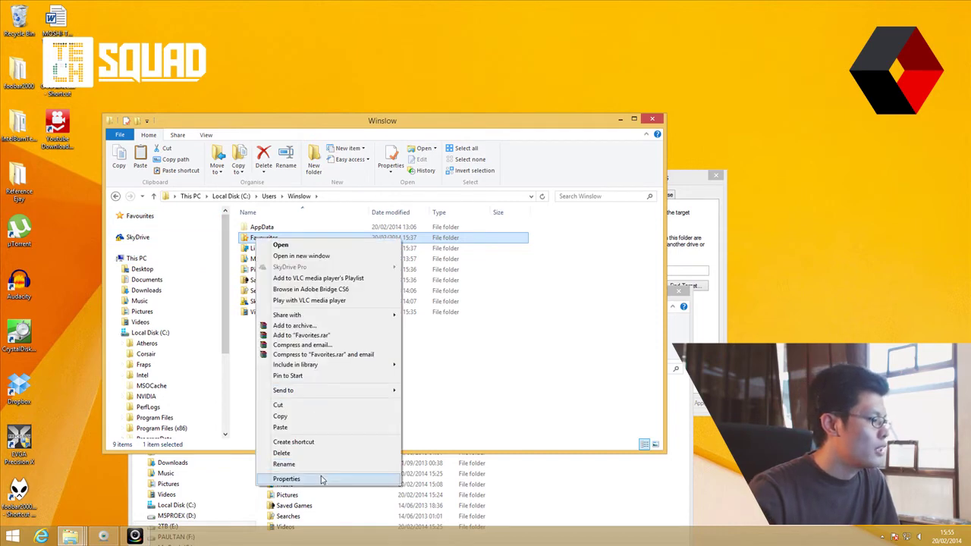
pyautogui.click(286, 478)
pyautogui.click(351, 264)
pyautogui.click(287, 339)
pyautogui.write('E:\\Users\\Winslow\\Favorites')
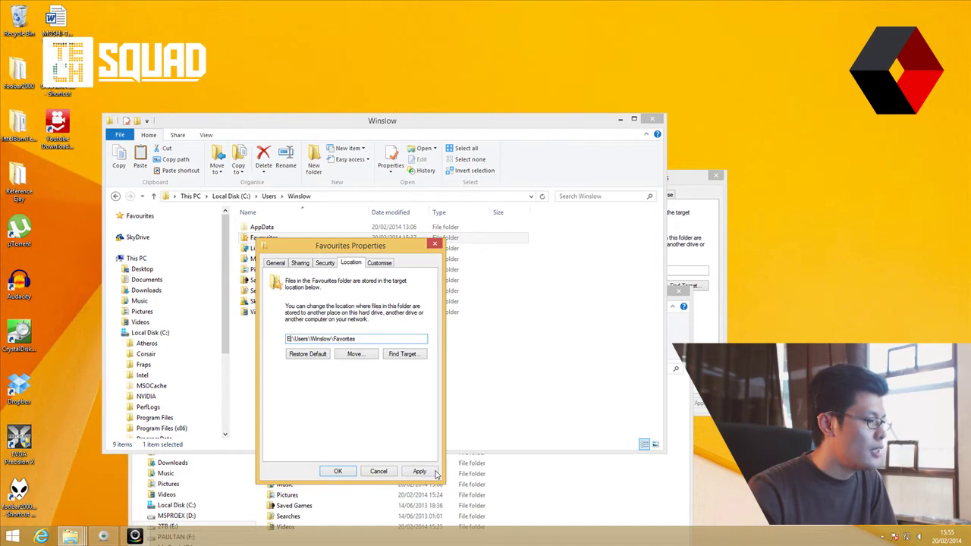
pyautogui.click(419, 471)
pyautogui.click(523, 284)
pyautogui.click(338, 470)
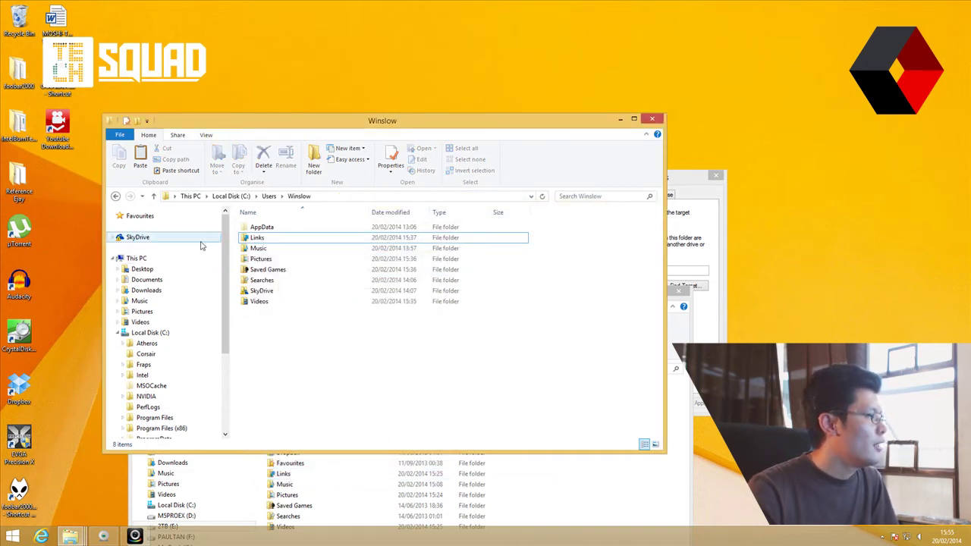
# Step: Set the drive letter in the Links folder's location path to E and agree to move all files there
pyautogui.rightClick(253, 239)
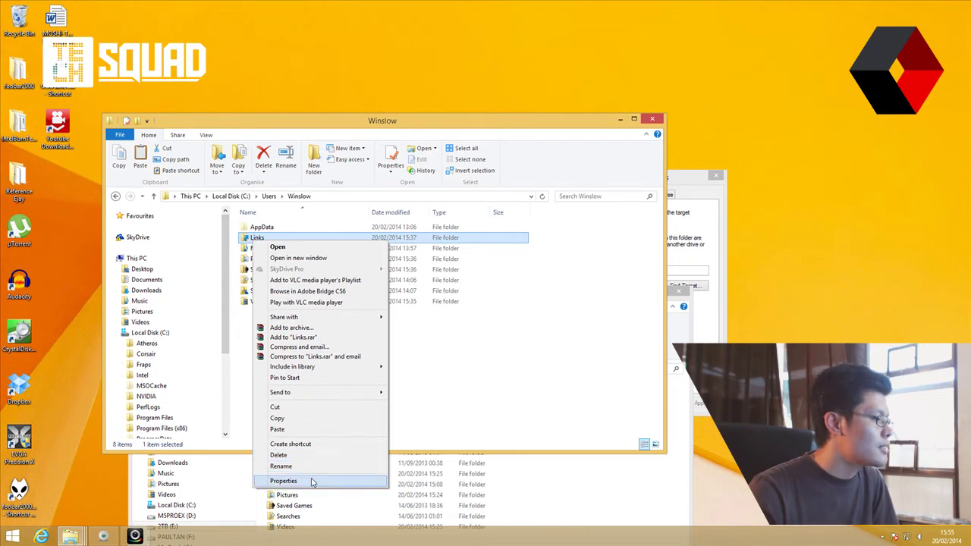
pyautogui.click(303, 480)
pyautogui.click(347, 264)
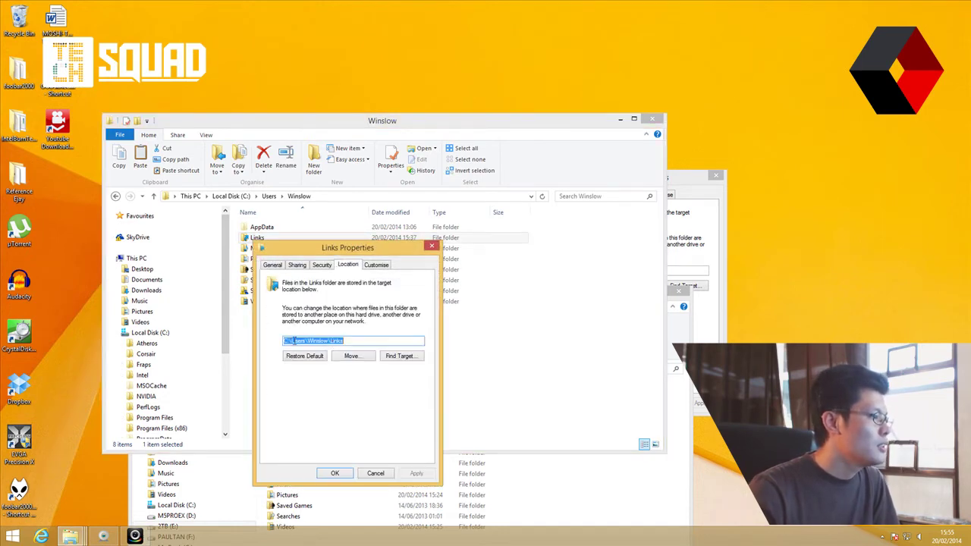
pyautogui.press('Home')
pyautogui.press('Delete')
pyautogui.write('E')
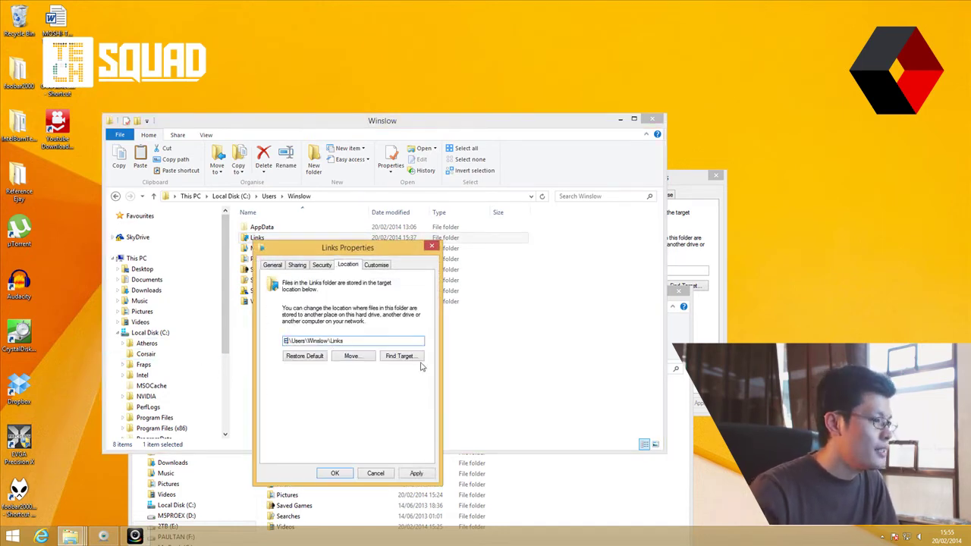
pyautogui.click(416, 472)
pyautogui.click(519, 289)
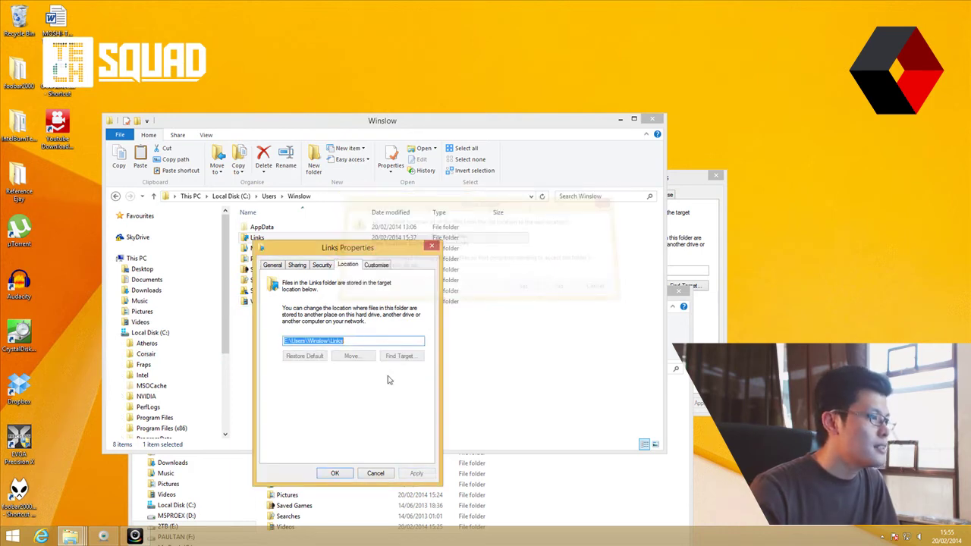
# Step: Confirm the Links folder's new location and try to open the AventadorJ folder from the favourites
pyautogui.click(336, 473)
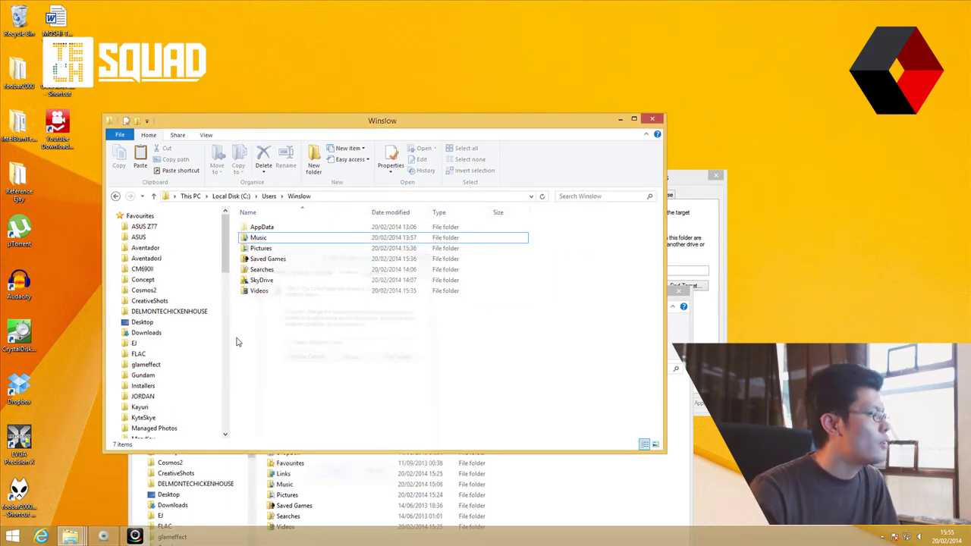
pyautogui.moveTo(226, 246)
pyautogui.mouseDown()
pyautogui.moveTo(236, 372)
pyautogui.moveTo(228, 228)
pyautogui.mouseUp()
pyautogui.click(182, 259)
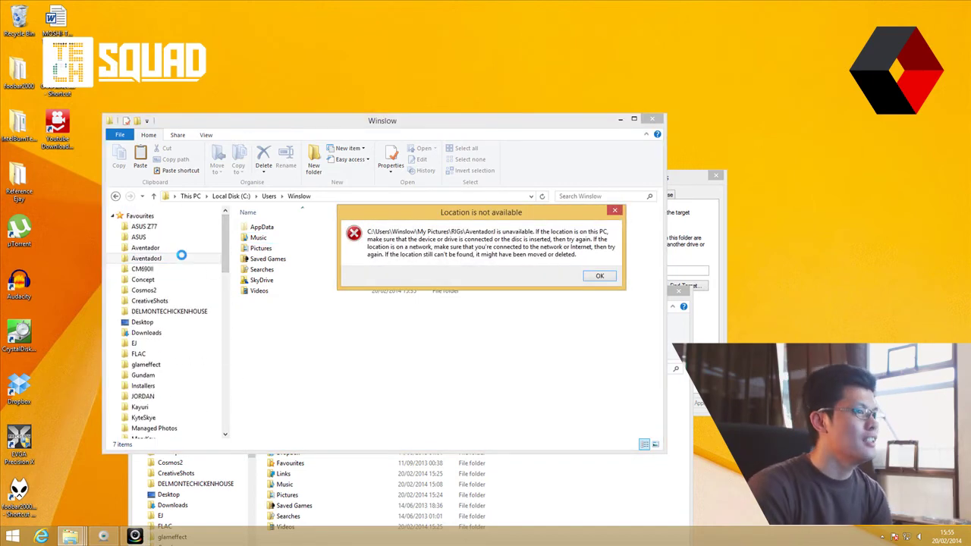
pyautogui.click(599, 276)
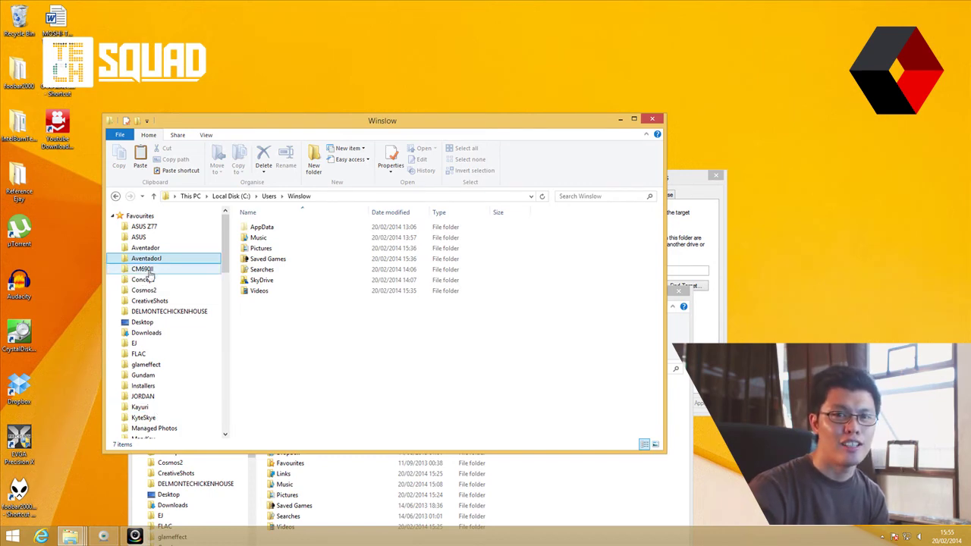
# Step: Relocate the Pictures folder to its My Pictures path on drive E and agree to move all files
pyautogui.rightClick(255, 249)
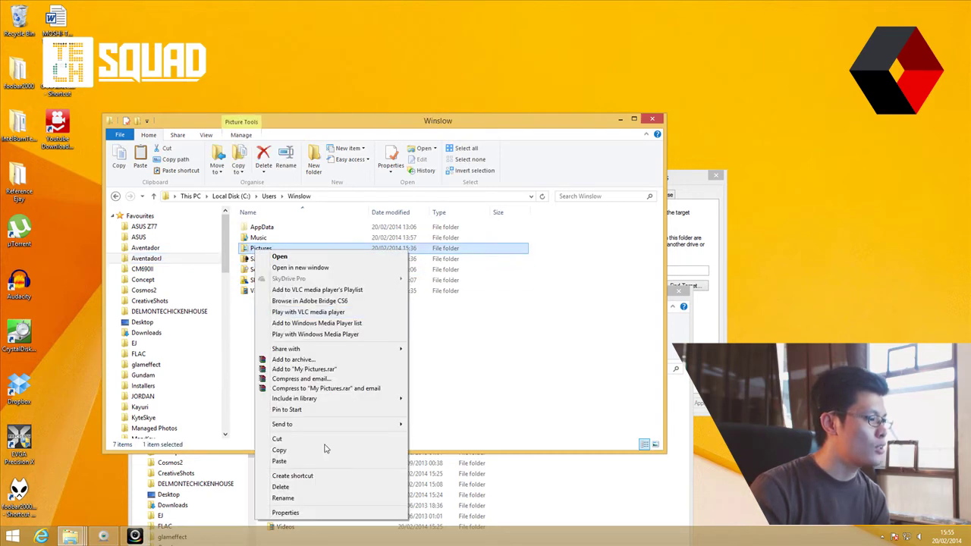
pyautogui.click(324, 512)
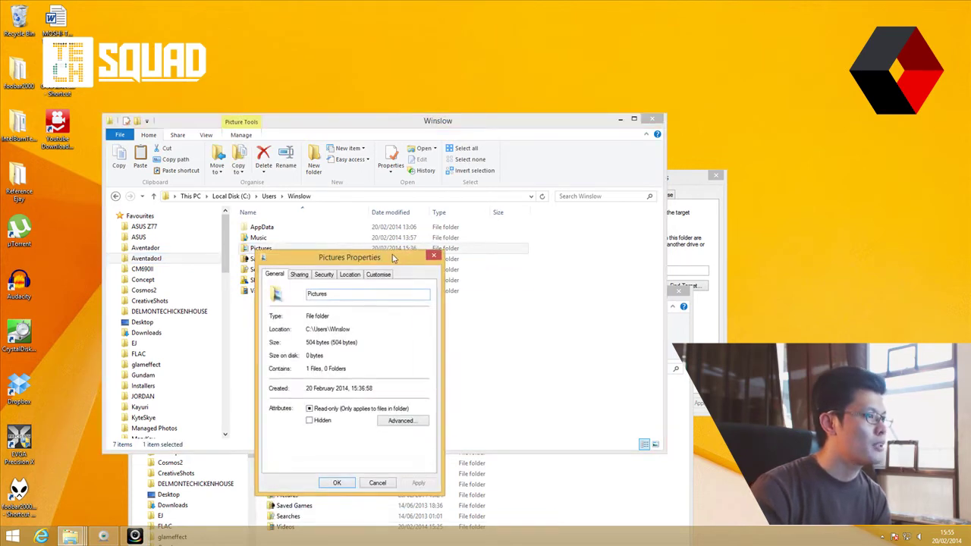
pyautogui.click(349, 276)
pyautogui.click(289, 349)
pyautogui.press('BackSpace')
pyautogui.write('E:\\Users\\Winslow\\My Pictures')
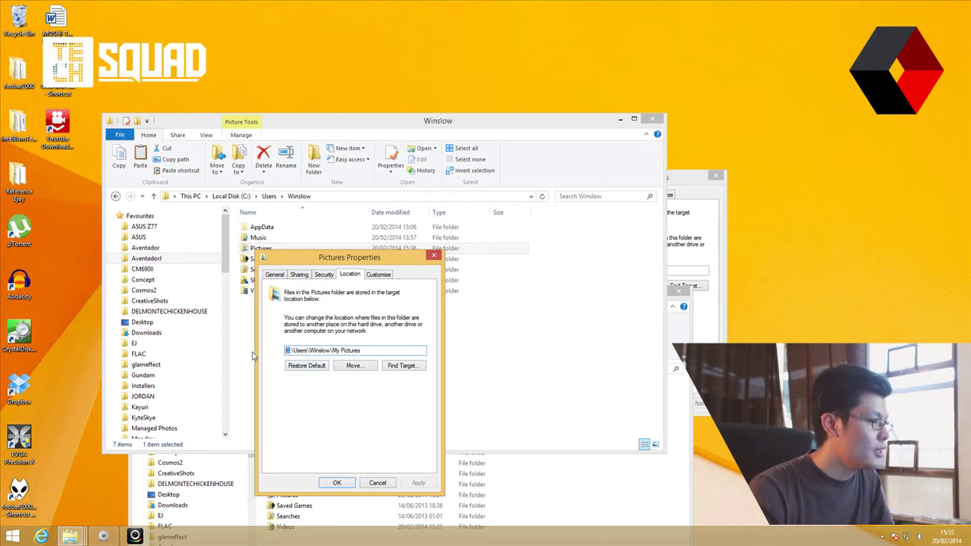
pyautogui.click(419, 483)
pyautogui.click(516, 285)
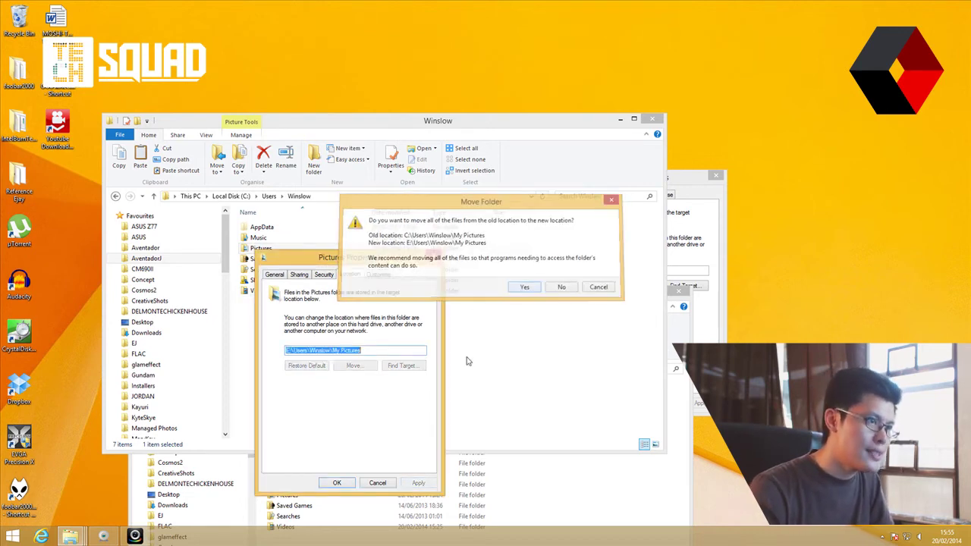
pyautogui.click(328, 484)
# Step: Check the AventadorJ pictures through the favourites shortcut and return to the user profile folder on C:
pyautogui.click(160, 260)
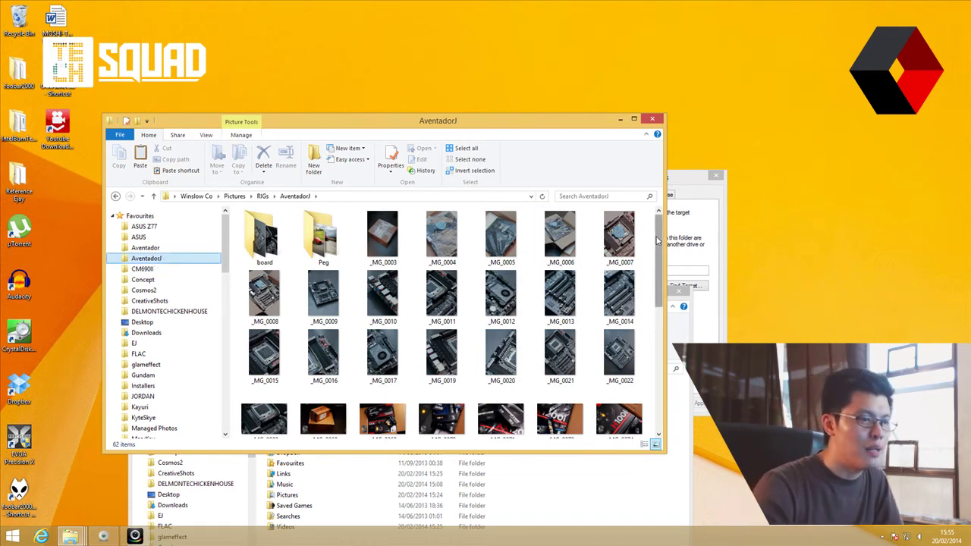
pyautogui.scroll(-1, 630, 250)
pyautogui.scroll(1, 629, 251)
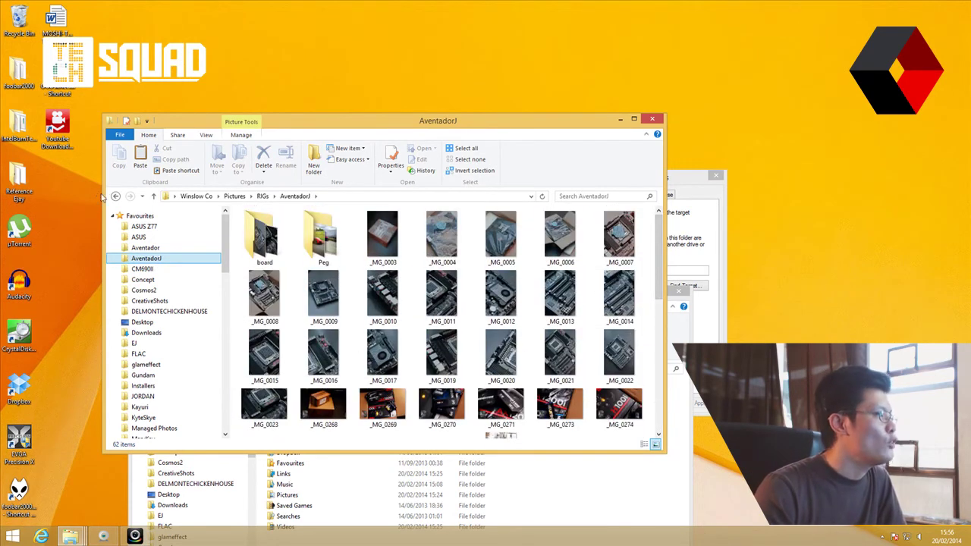
pyautogui.click(116, 197)
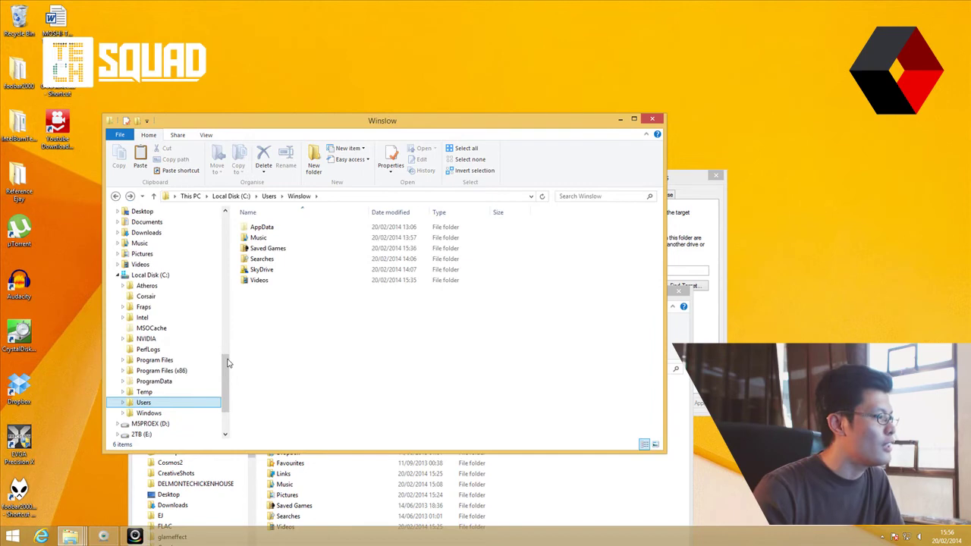
# Step: Relocate the Music folder to its Music path on drive E, creating the missing destination folder and moving all files
pyautogui.rightClick(258, 238)
pyautogui.click(276, 511)
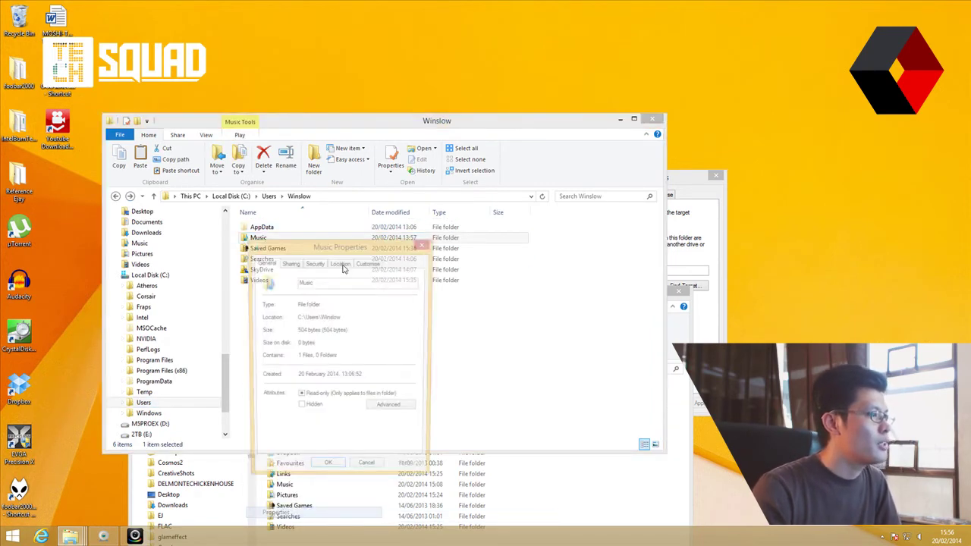
pyautogui.click(340, 263)
pyautogui.click(278, 339)
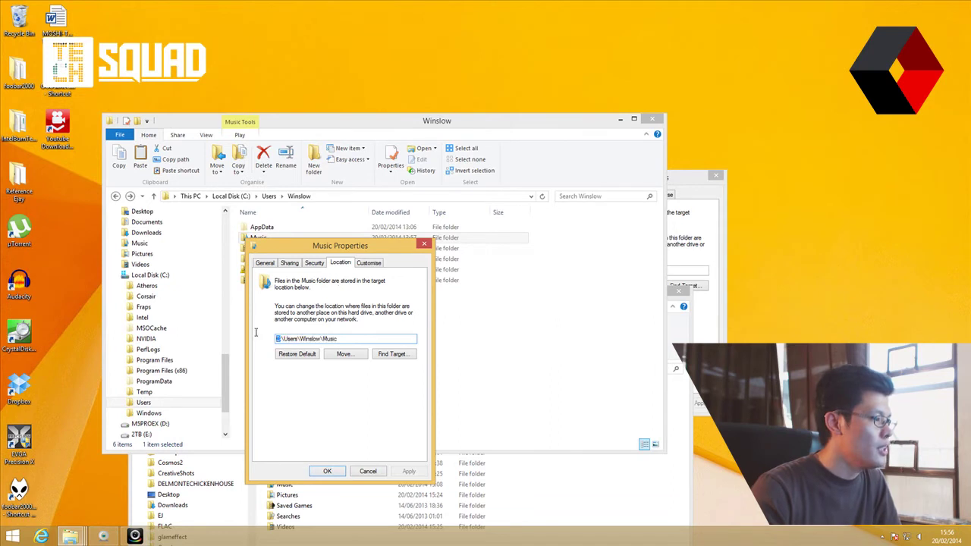
pyautogui.click(408, 471)
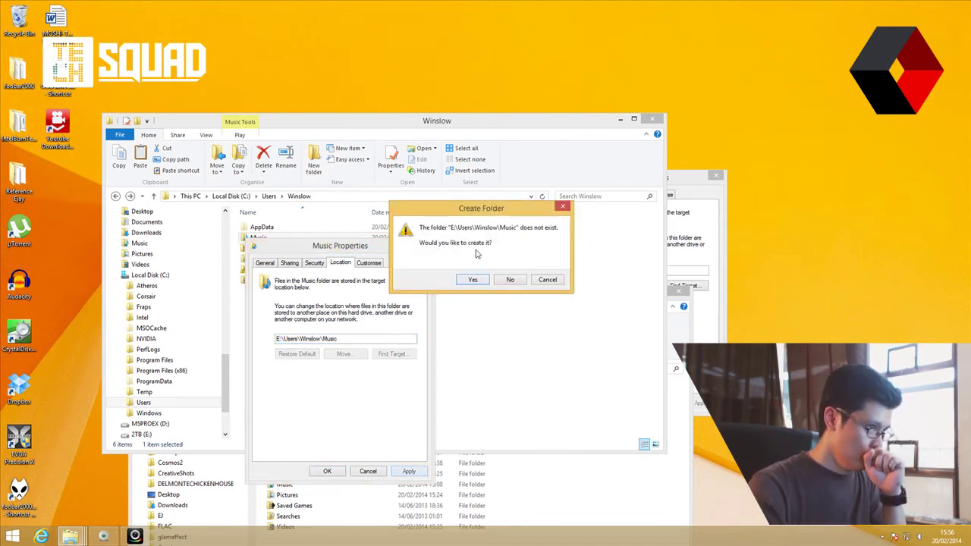
pyautogui.click(473, 286)
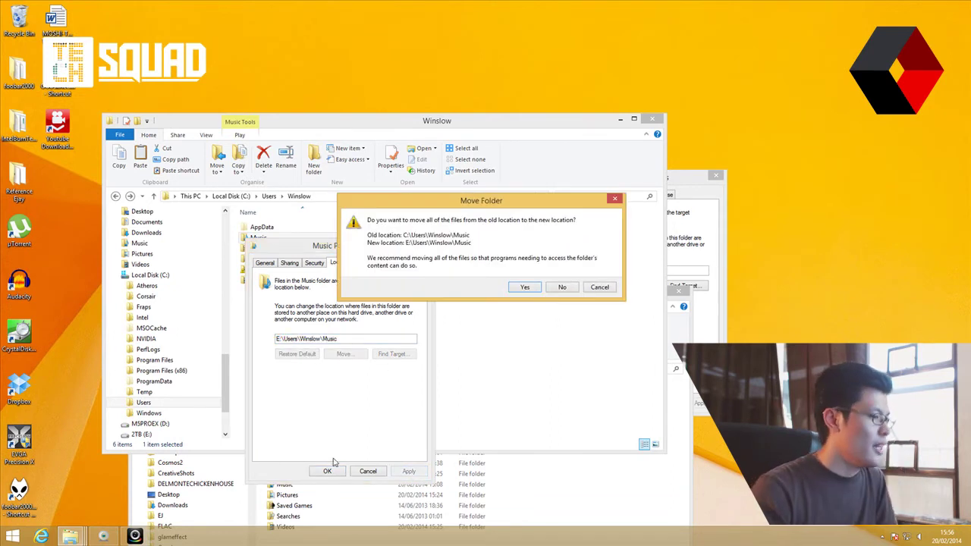
pyautogui.click(524, 289)
pyautogui.click(291, 335)
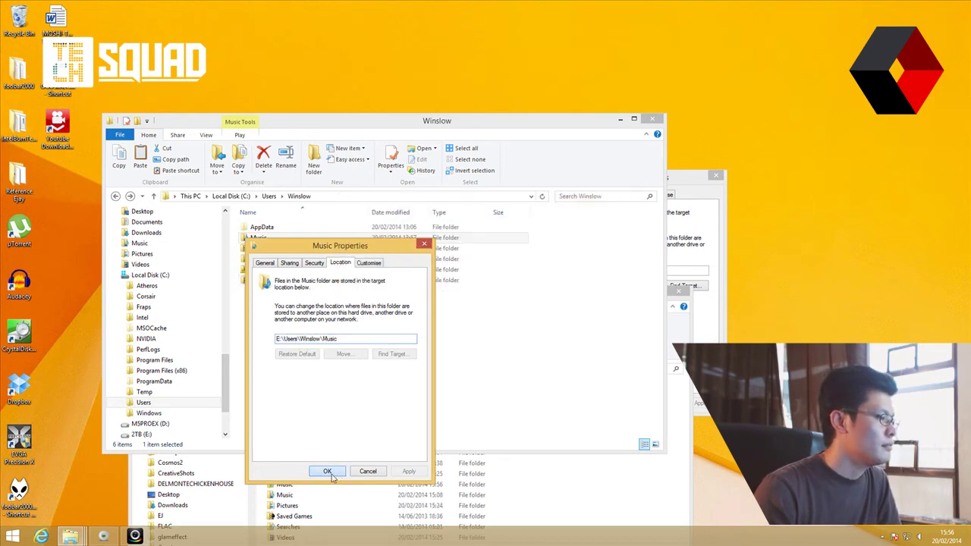
pyautogui.press('Return')
# Step: Set the drive letter in the Saved Games folder's location path to E and agree to move all files
pyautogui.click(265, 237)
pyautogui.rightClick(258, 241)
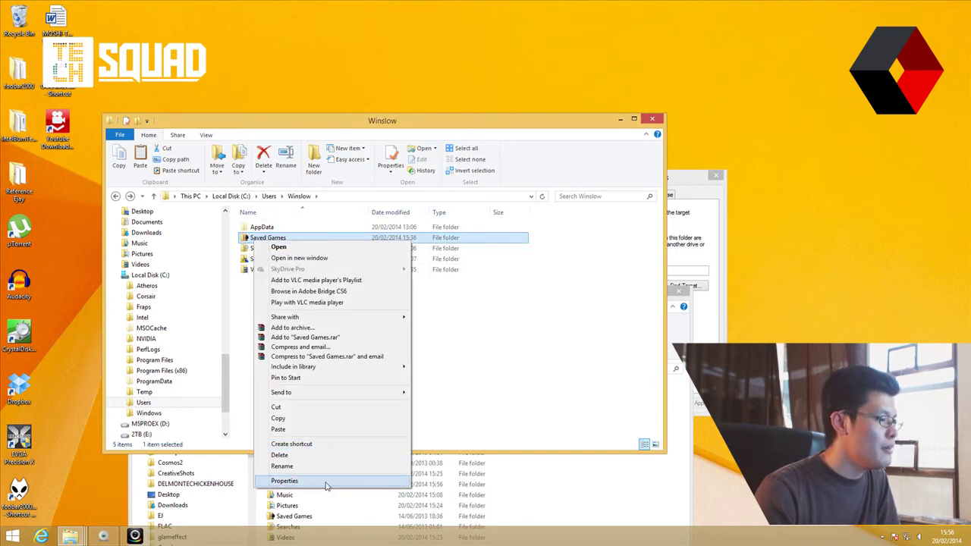
pyautogui.click(284, 481)
pyautogui.click(340, 266)
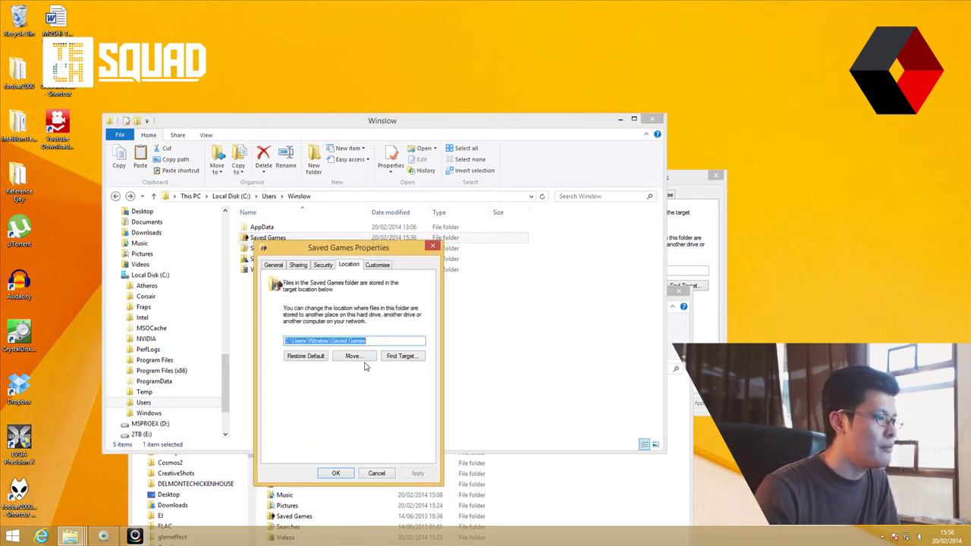
pyautogui.click(302, 343)
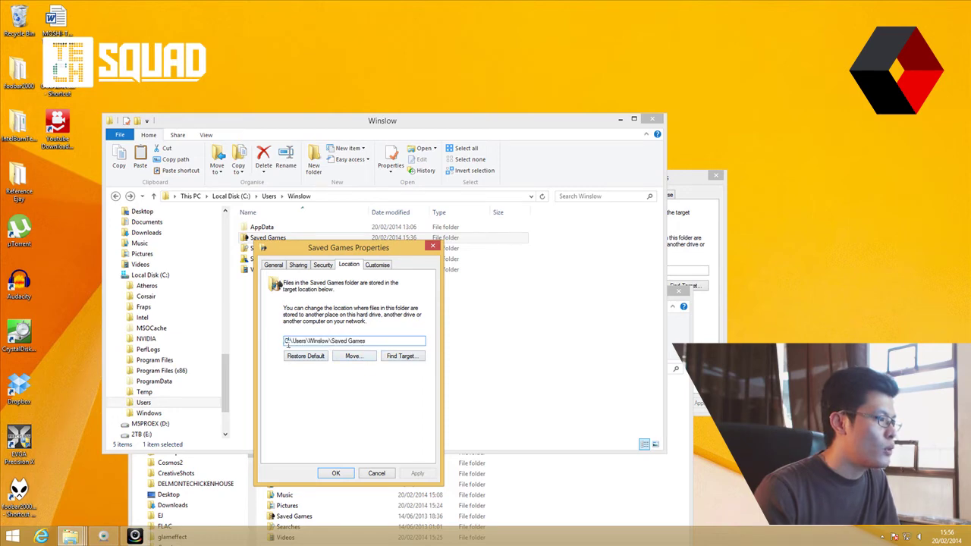
pyautogui.press('Home')
pyautogui.press('Delete')
pyautogui.write('E')
pyautogui.click(418, 474)
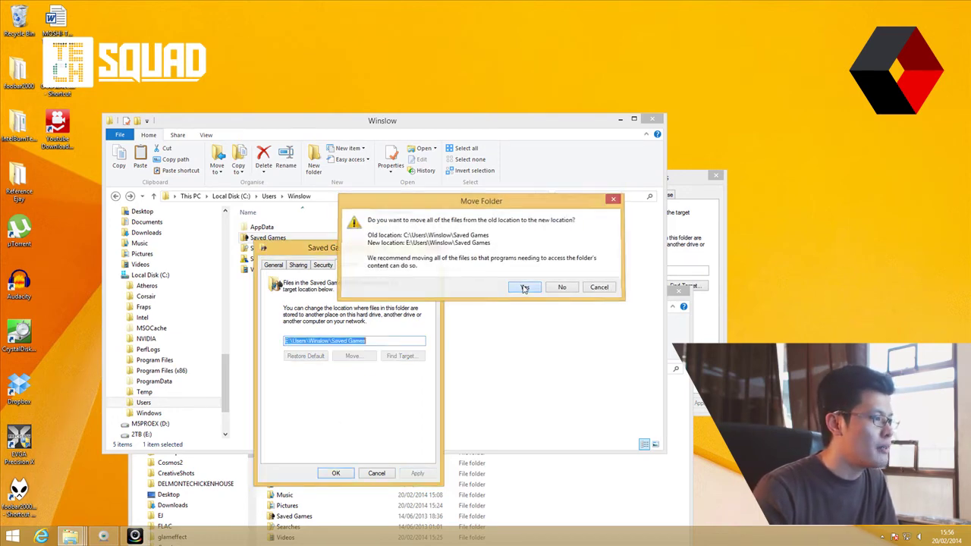
pyautogui.click(524, 288)
pyautogui.click(343, 473)
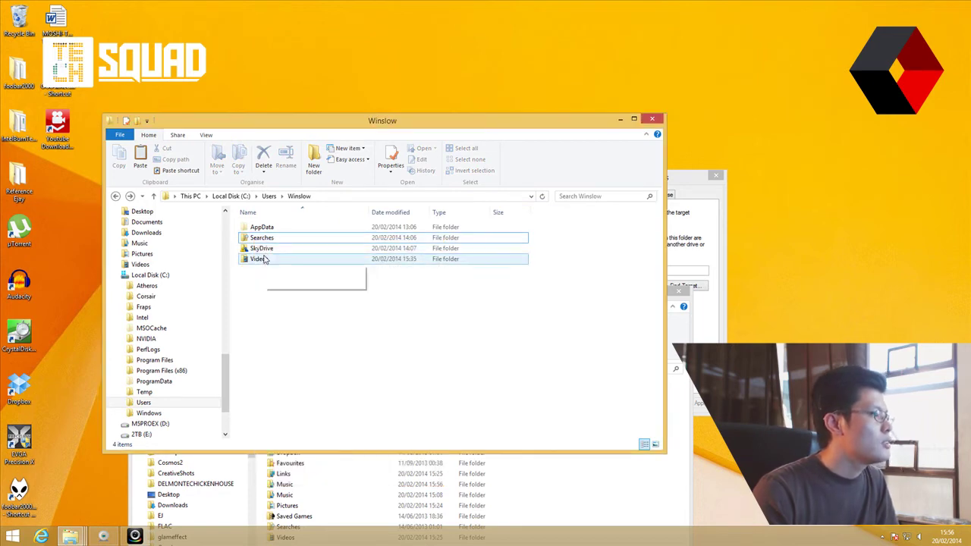
# Step: Relocate the Videos folder to its My Videos path on drive E and agree to move all files
pyautogui.rightClick(256, 257)
pyautogui.click(315, 518)
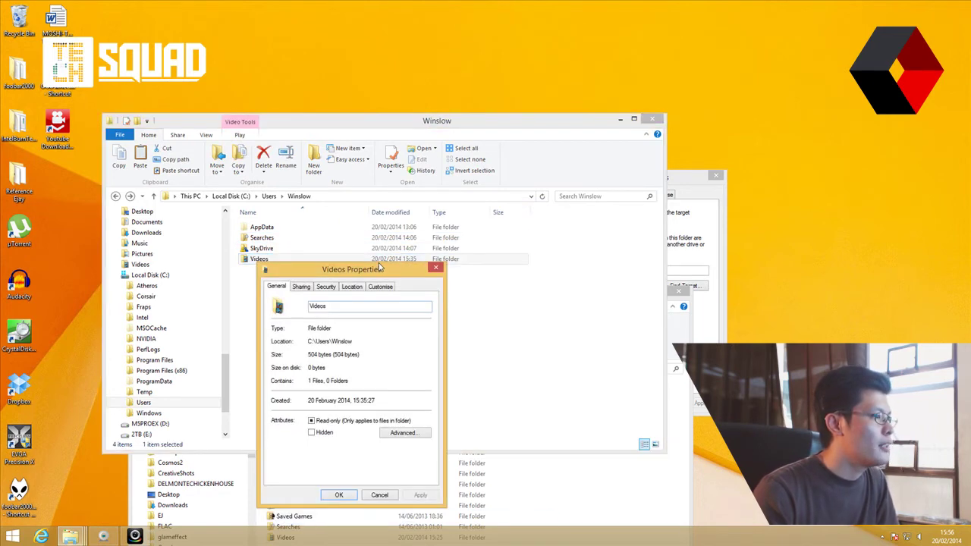
pyautogui.click(353, 287)
pyautogui.click(291, 362)
pyautogui.press('BackSpace')
pyautogui.write('E:\\Users\\Winslow\\My Videos')
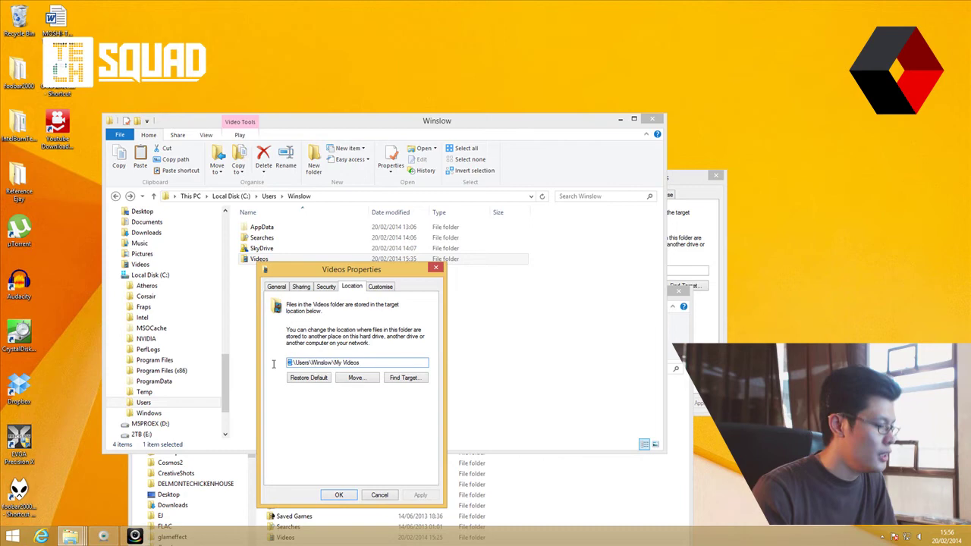
pyautogui.click(420, 494)
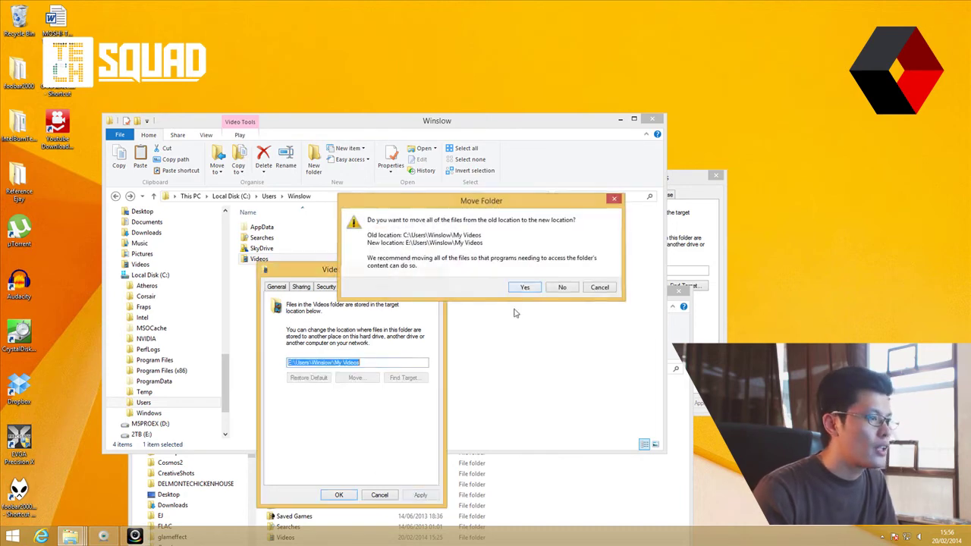
pyautogui.click(524, 286)
pyautogui.click(339, 495)
# Step: Change the Searches folder's location path to drive E and agree to move all of its files
pyautogui.rightClick(263, 241)
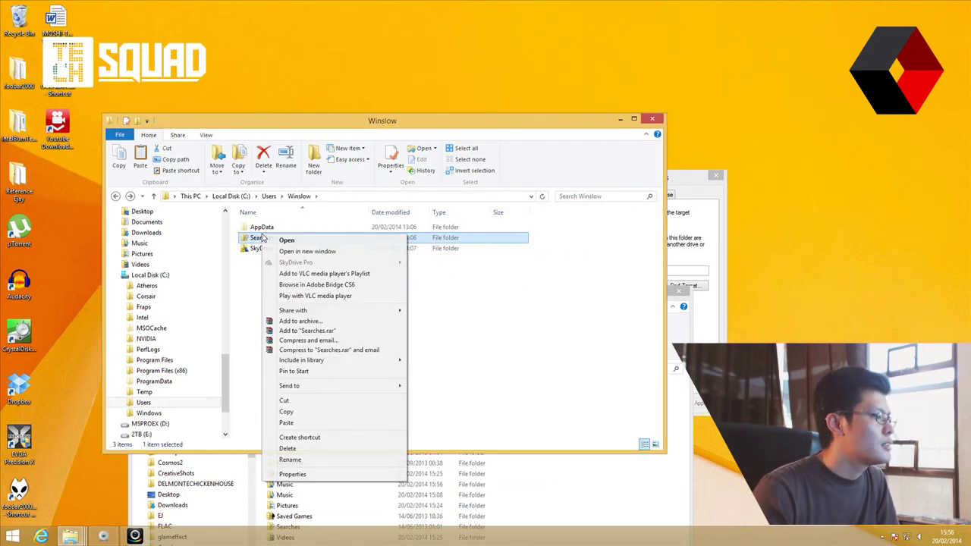
pyautogui.click(296, 472)
pyautogui.click(356, 258)
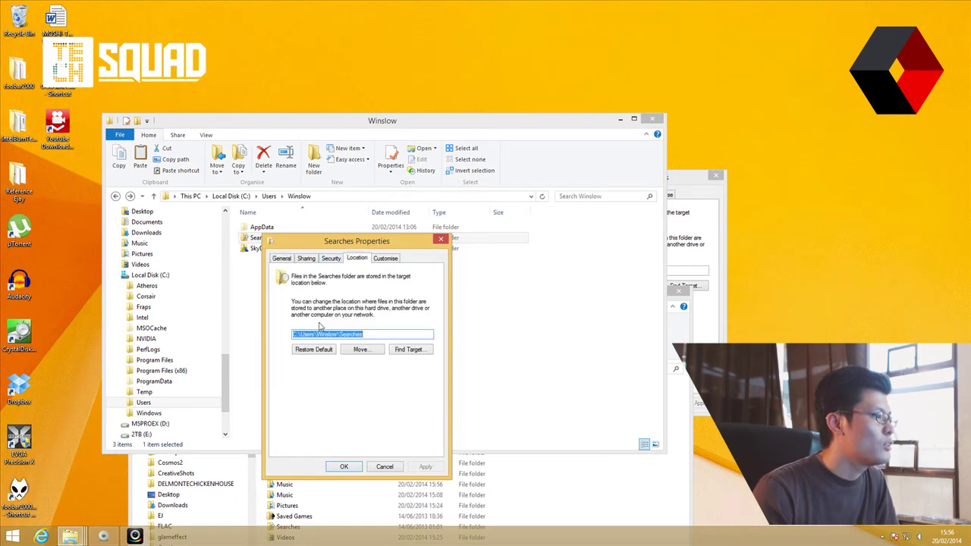
pyautogui.click(295, 334)
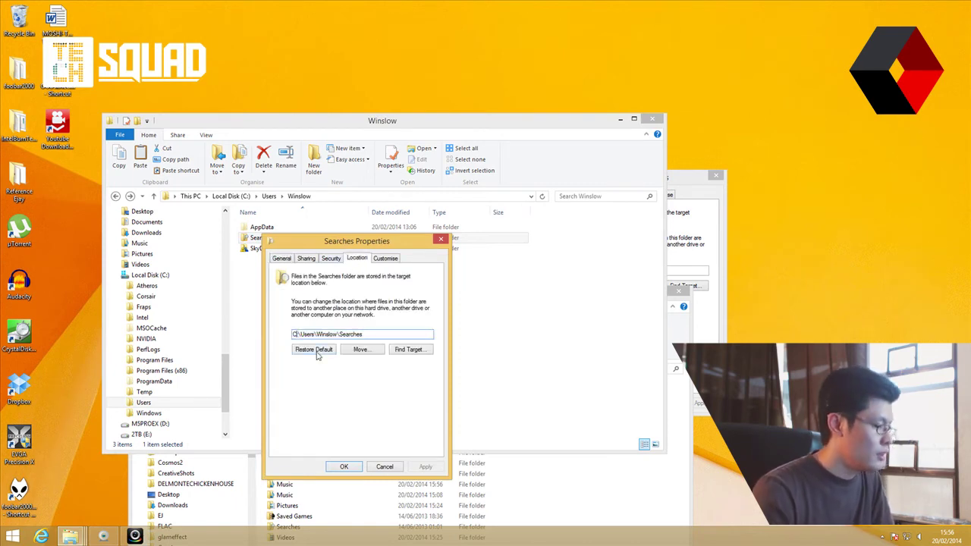
pyautogui.press('BackSpace')
pyautogui.write('E')
pyautogui.click(426, 467)
pyautogui.click(524, 288)
pyautogui.click(462, 188)
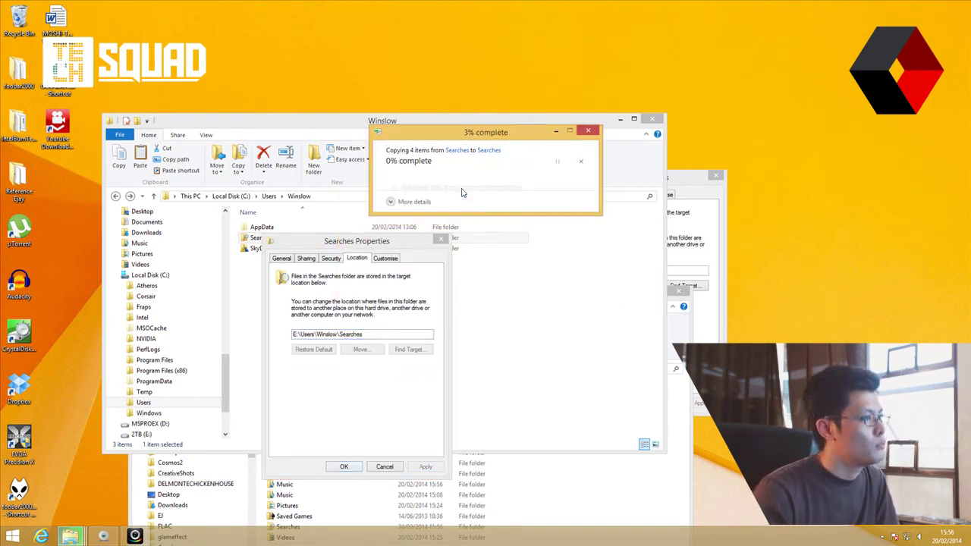
pyautogui.click(343, 467)
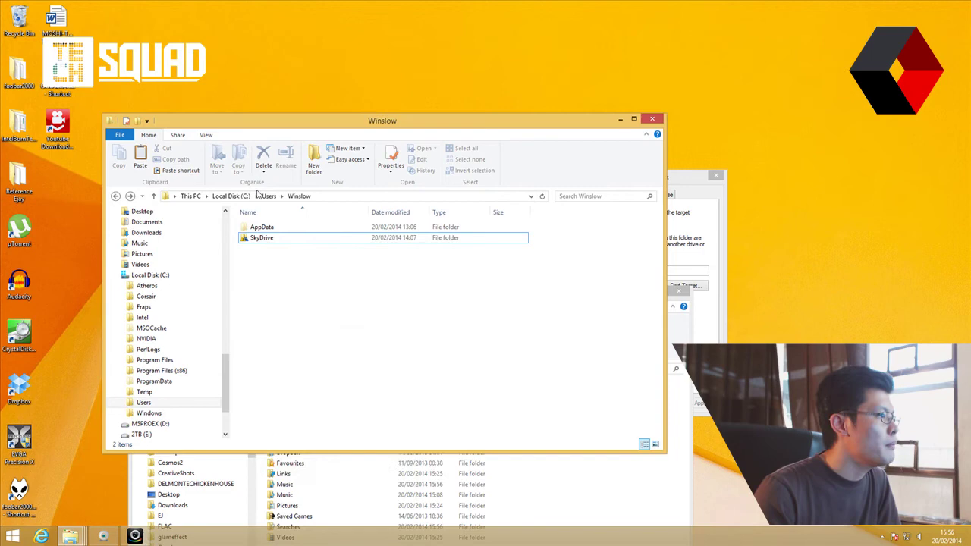
# Step: Relocate the SkyDrive folder by setting its location path's drive letter to E and agreeing to move all files
pyautogui.moveTo(421, 124); pyautogui.dragTo(531, 90)
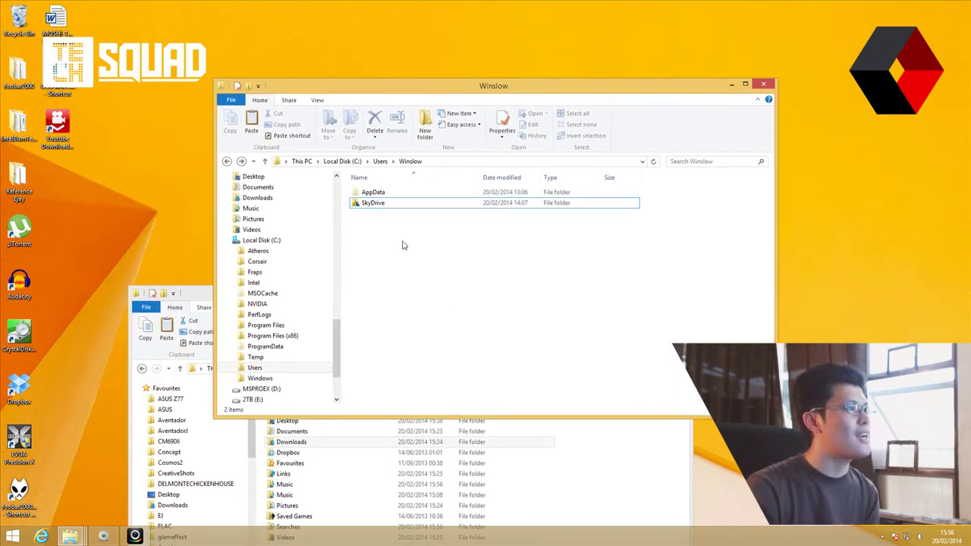
pyautogui.rightClick(373, 205)
pyautogui.click(410, 454)
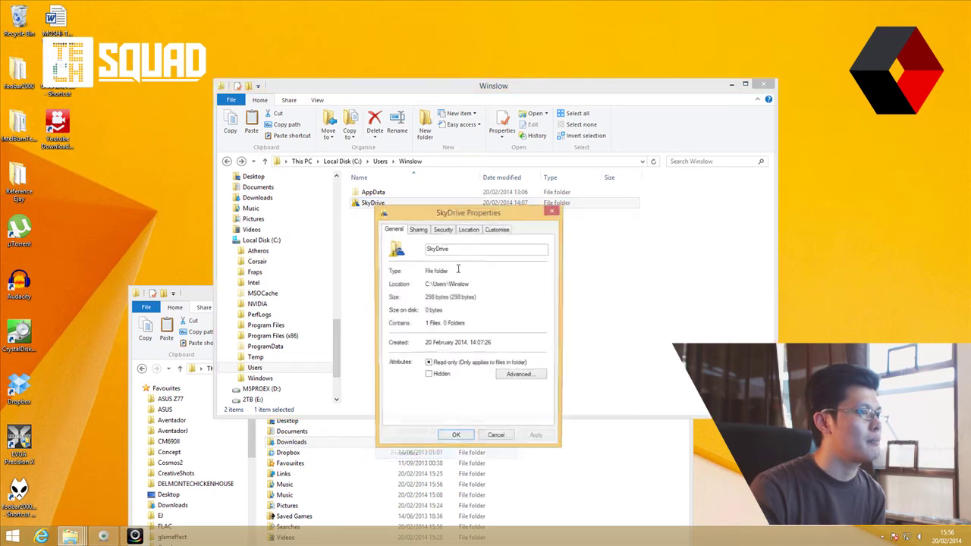
pyautogui.click(469, 230)
pyautogui.click(402, 306)
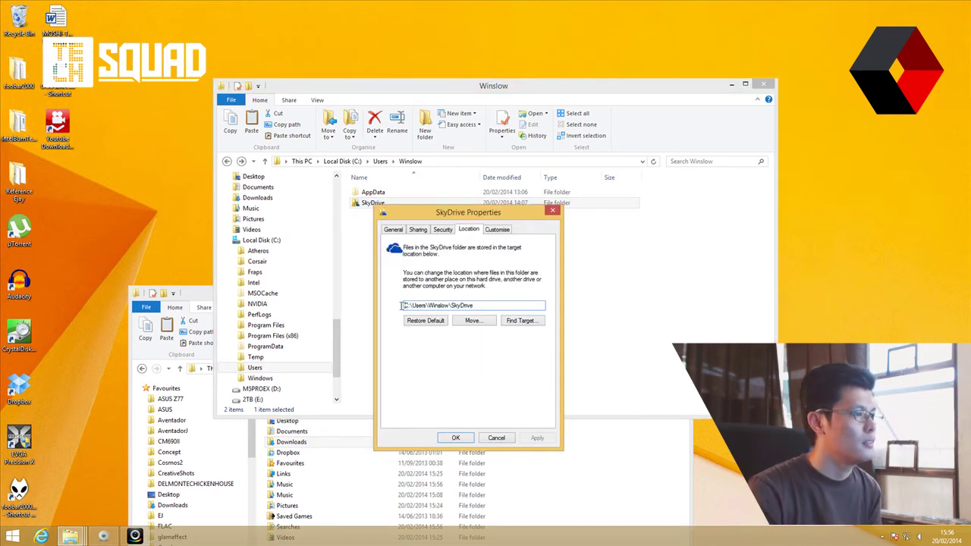
pyautogui.write('E')
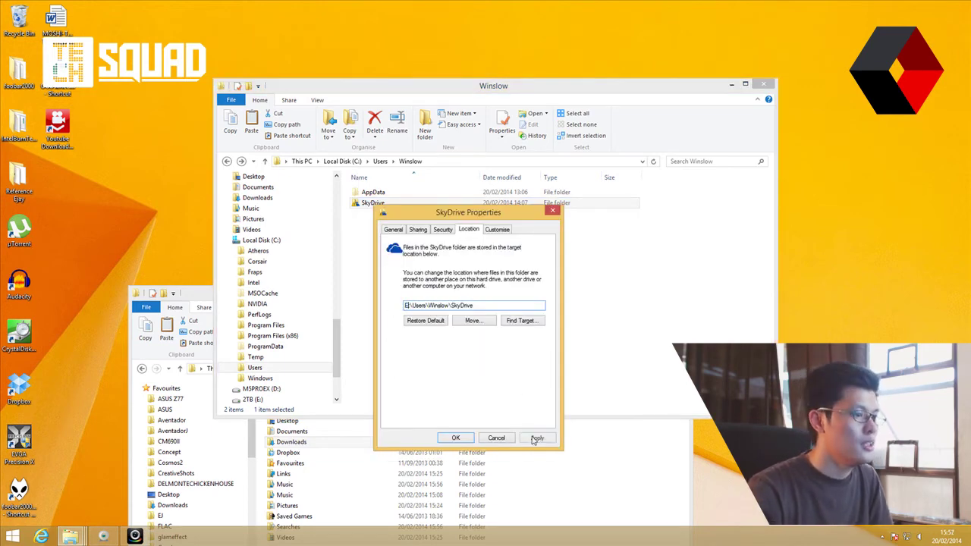
pyautogui.click(537, 437)
pyautogui.click(493, 287)
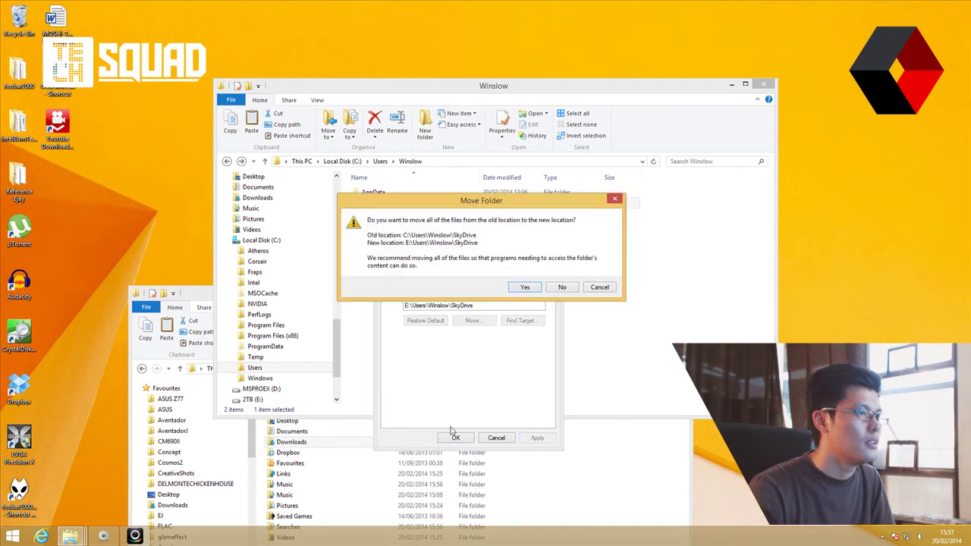
pyautogui.click(533, 288)
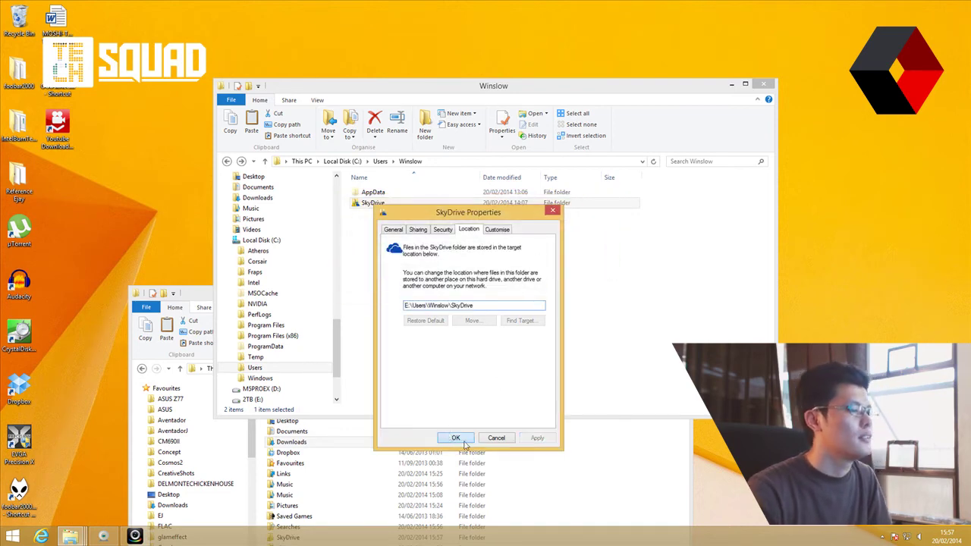
pyautogui.click(637, 318)
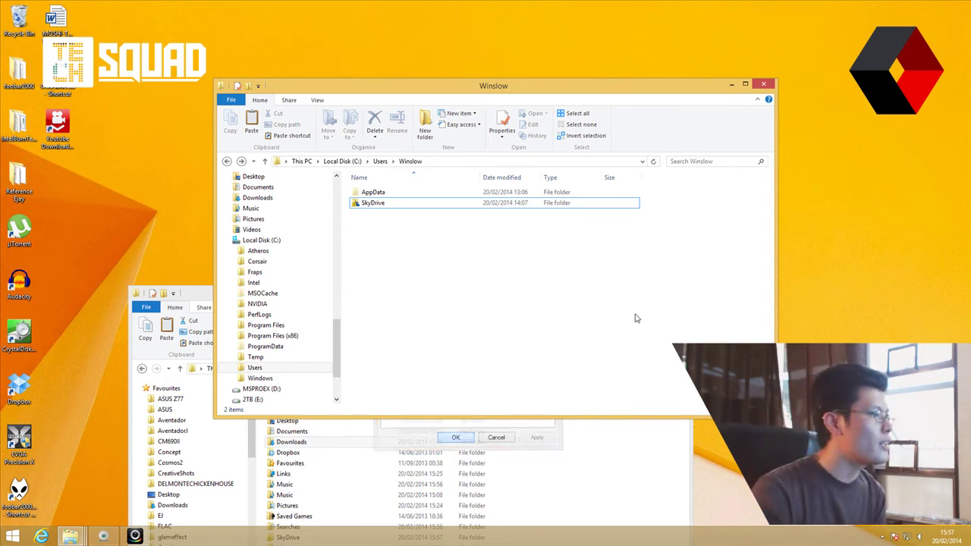
# Step: Browse the Favourites links, viewing the contents of Videos, tshirt and TANBROS
pyautogui.click(231, 241)
pyautogui.moveTo(337, 348); pyautogui.dragTo(345, 199)
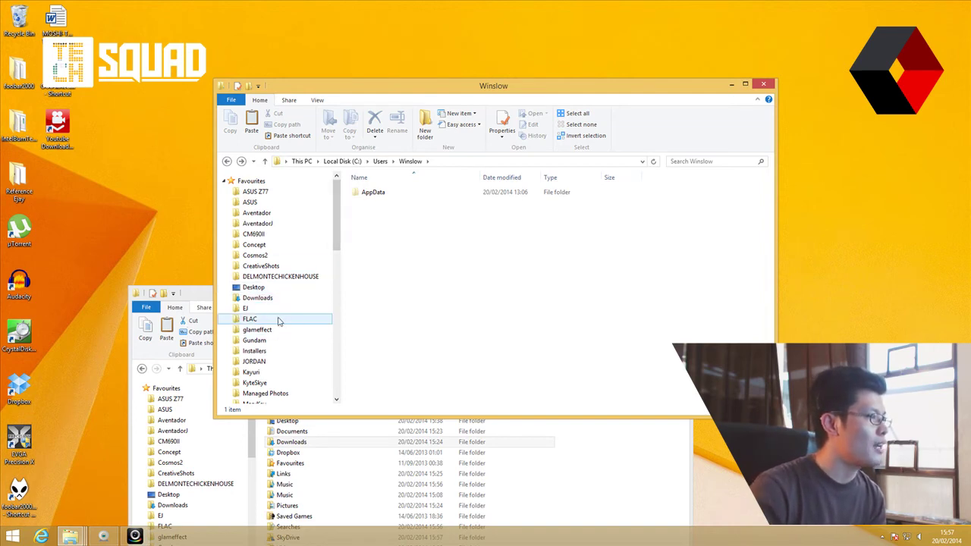
pyautogui.moveTo(338, 237); pyautogui.dragTo(340, 329)
pyautogui.click(304, 336)
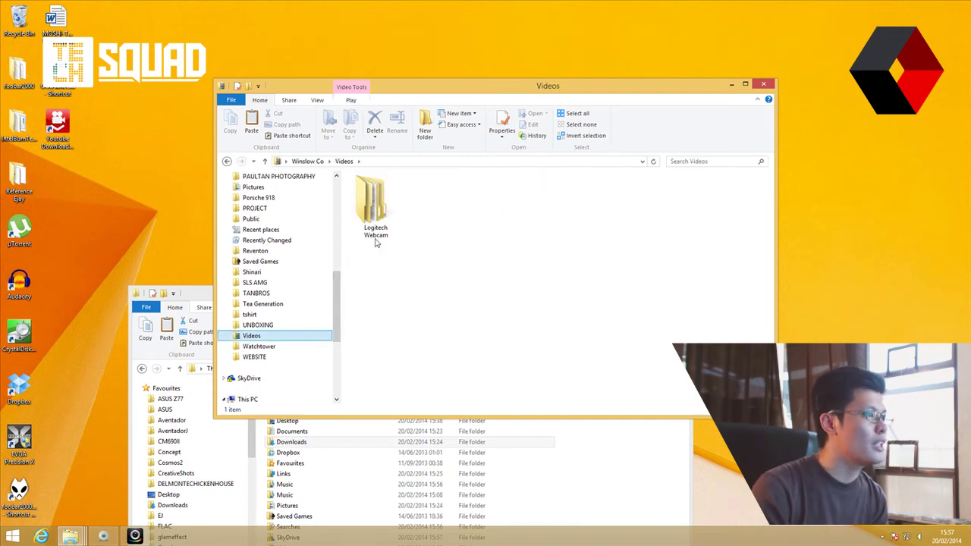
pyautogui.click(266, 314)
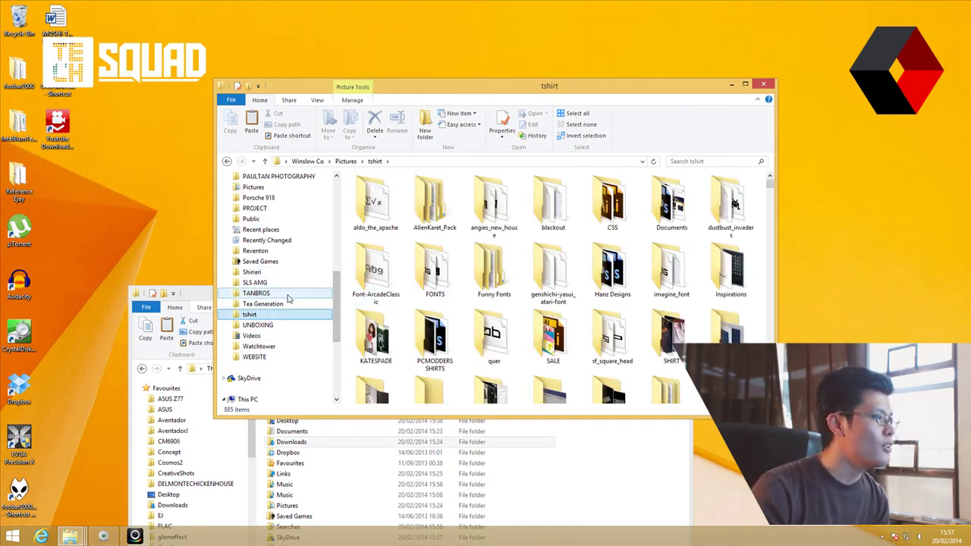
pyautogui.click(287, 296)
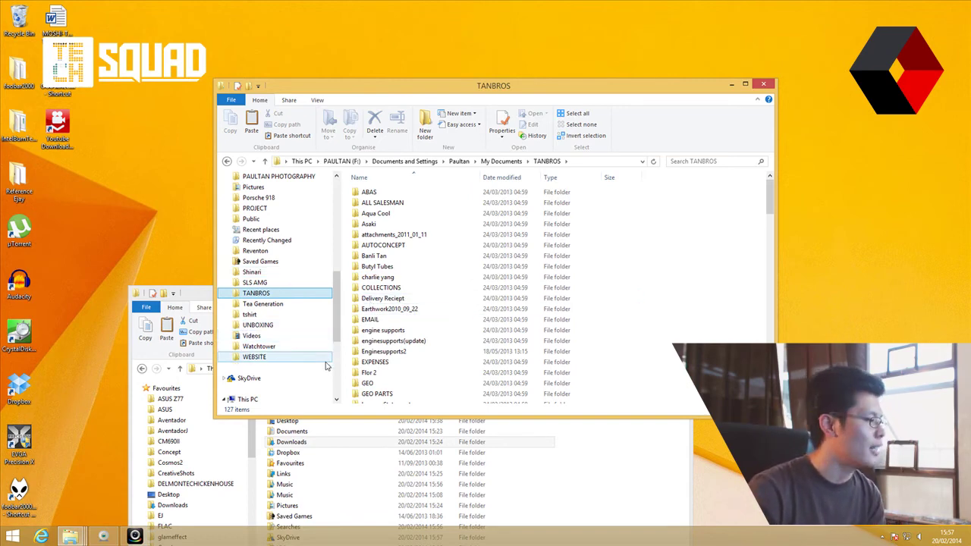
pyautogui.moveTo(335, 315); pyautogui.dragTo(334, 204)
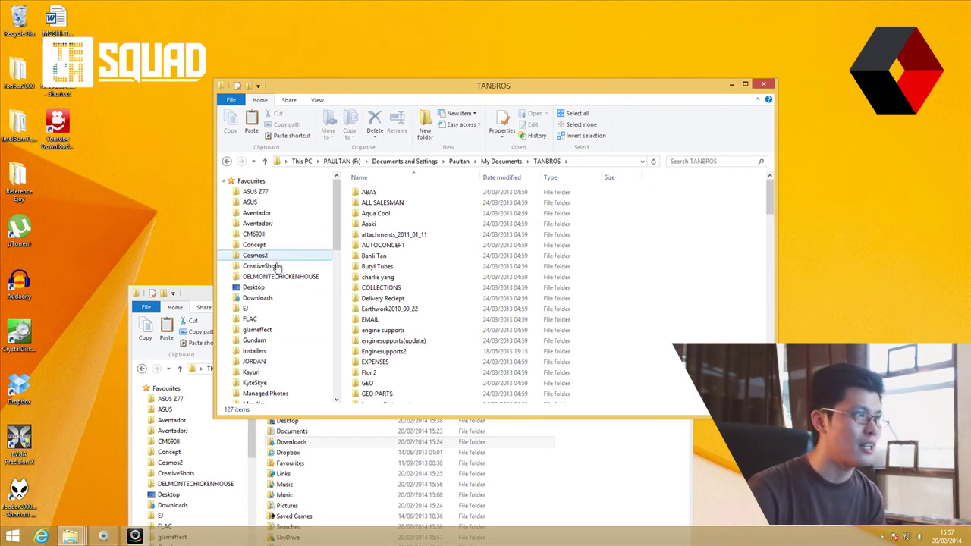
pyautogui.moveTo(389, 267)
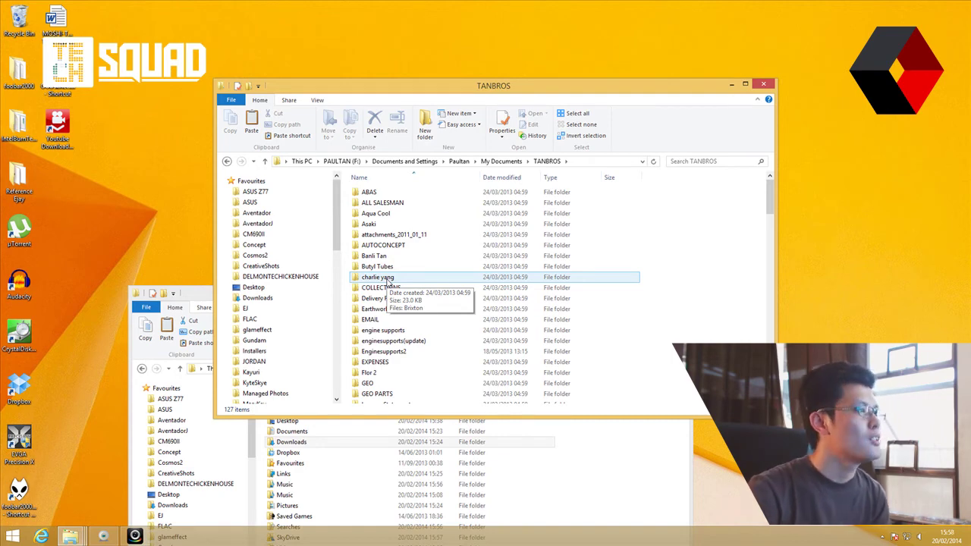
# Step: Open the user's profile folder inside Users on Local Disk (C:)
pyautogui.click(186, 302)
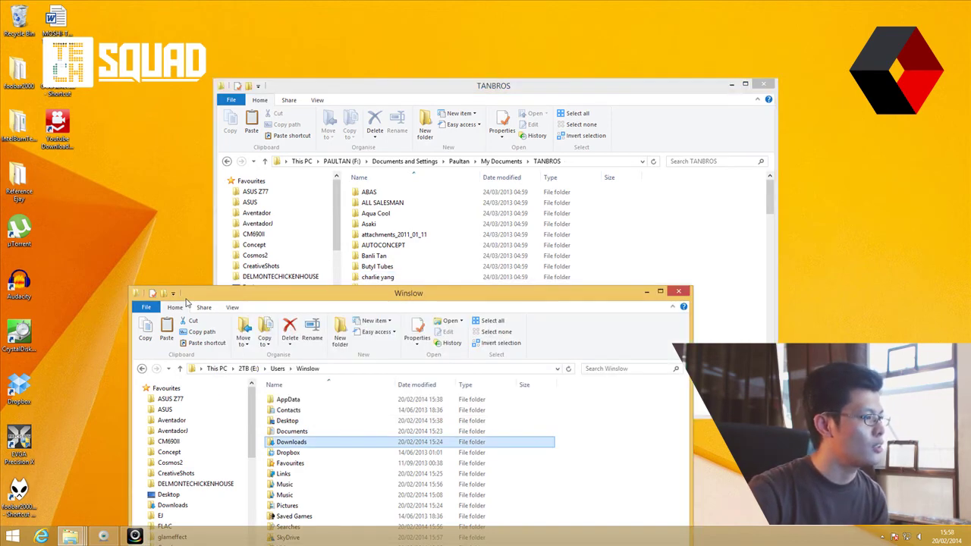
pyautogui.click(334, 236)
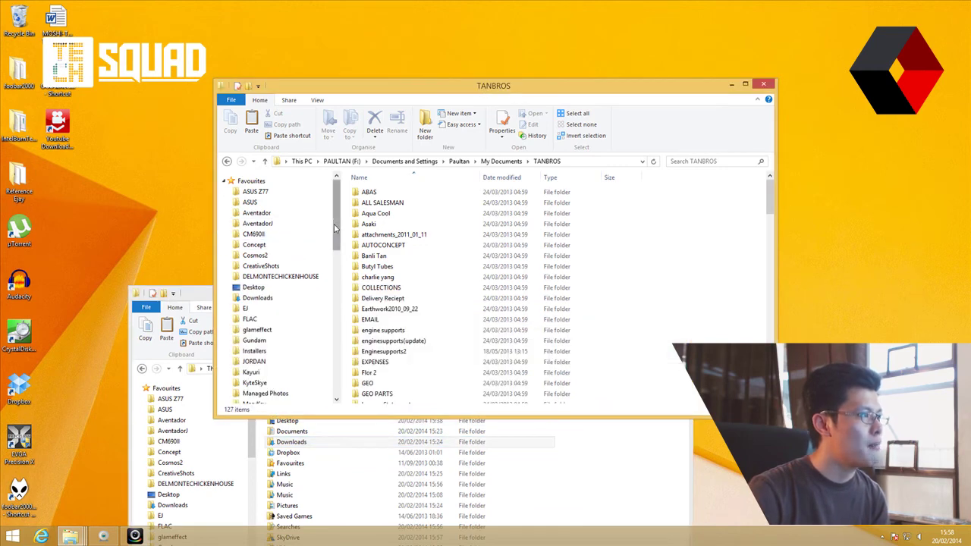
pyautogui.moveTo(334, 228); pyautogui.dragTo(326, 396)
pyautogui.click(278, 315)
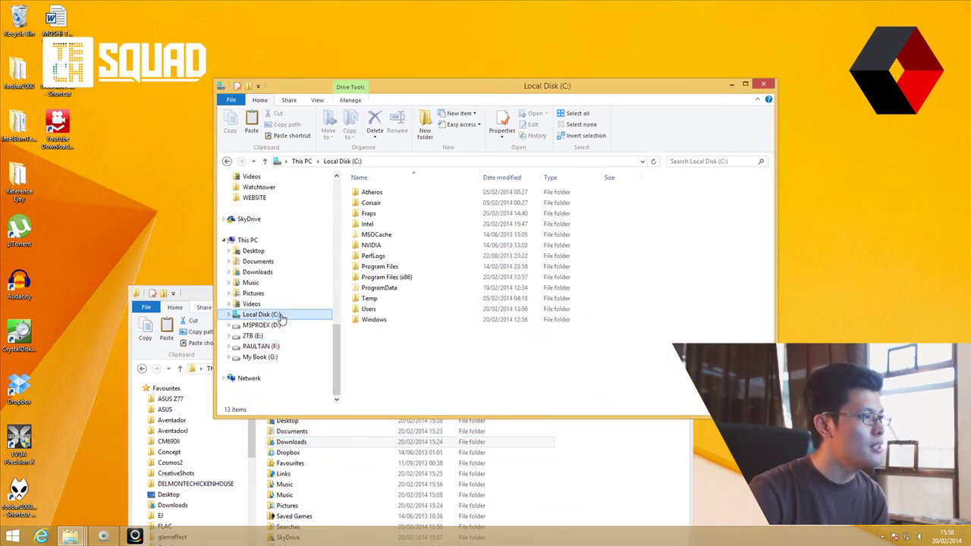
pyautogui.doubleClick(379, 310)
pyautogui.doubleClick(391, 250)
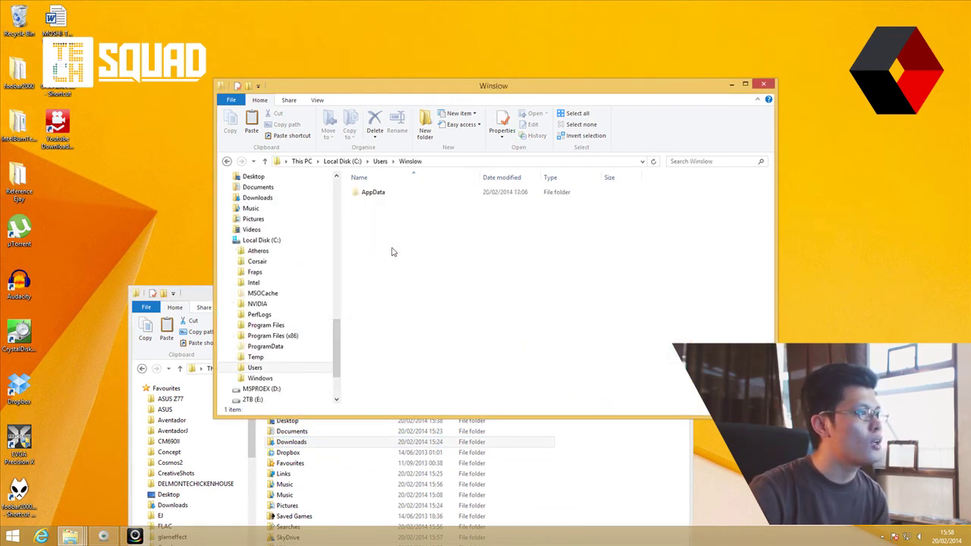
# Step: Select the AppData folder and check the Hidden items display setting
pyautogui.click(362, 195)
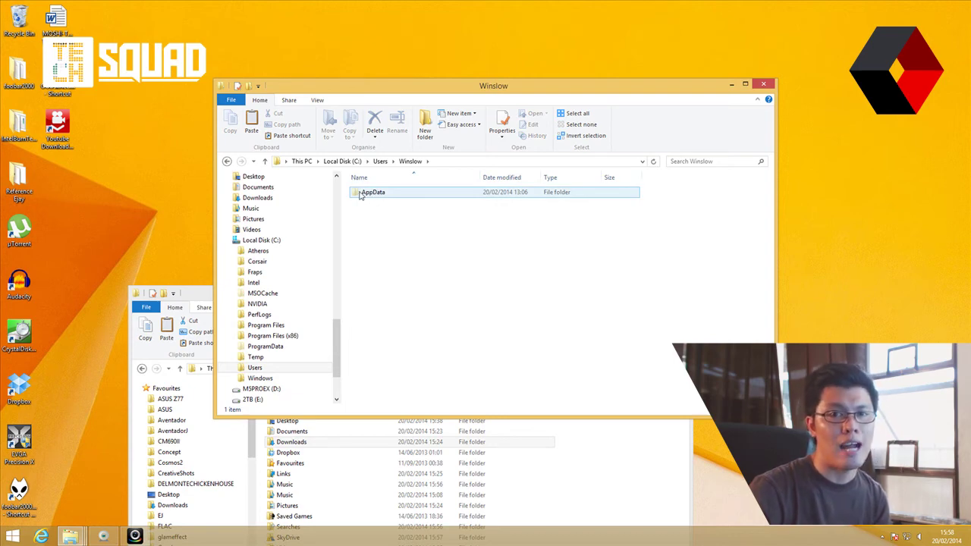
pyautogui.click(446, 192)
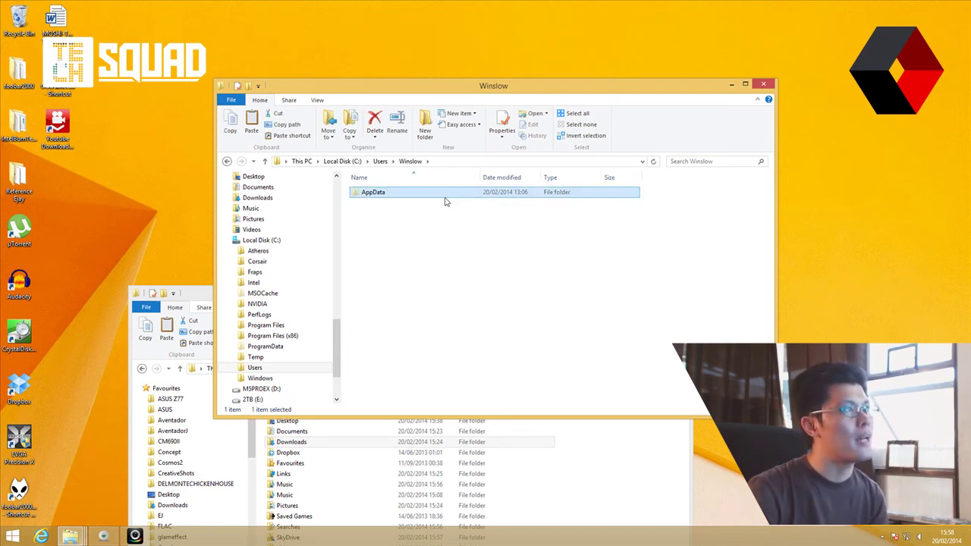
pyautogui.click(316, 100)
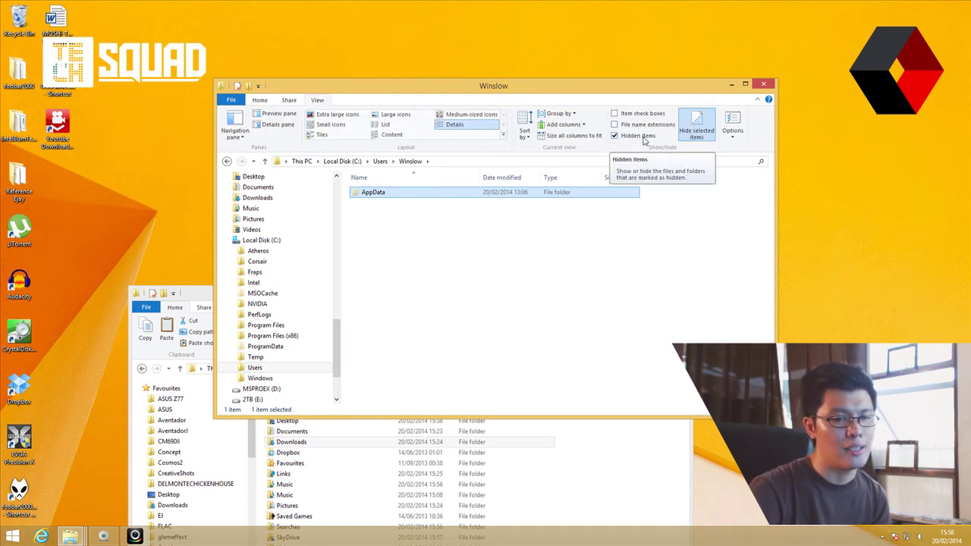
pyautogui.click(577, 239)
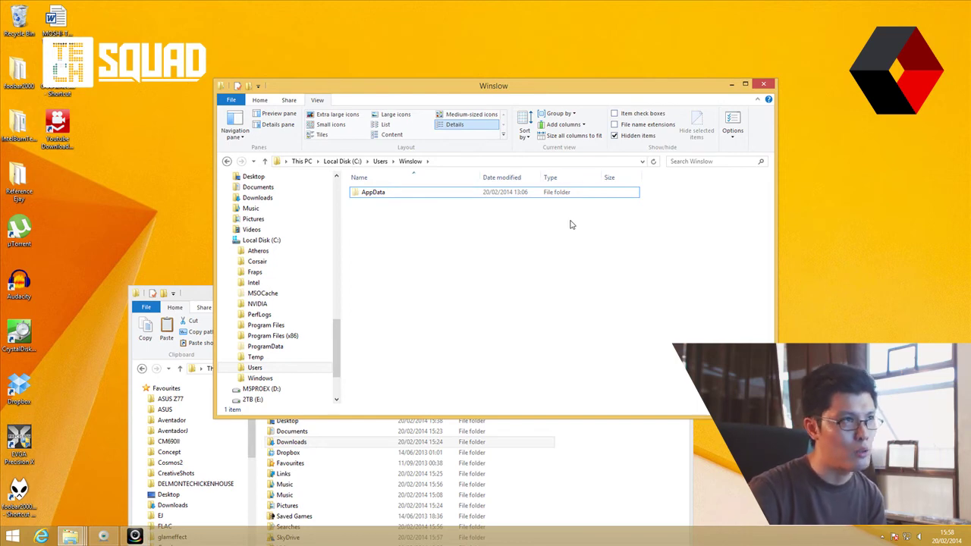
# Step: Examine the AppData folder's properties for a location setting and close them
pyautogui.click(371, 194)
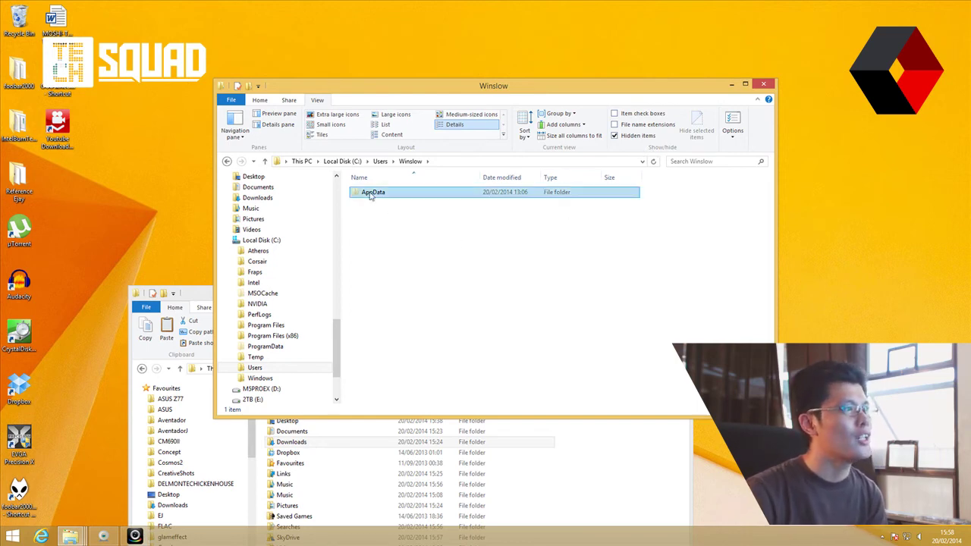
pyautogui.rightClick(371, 194)
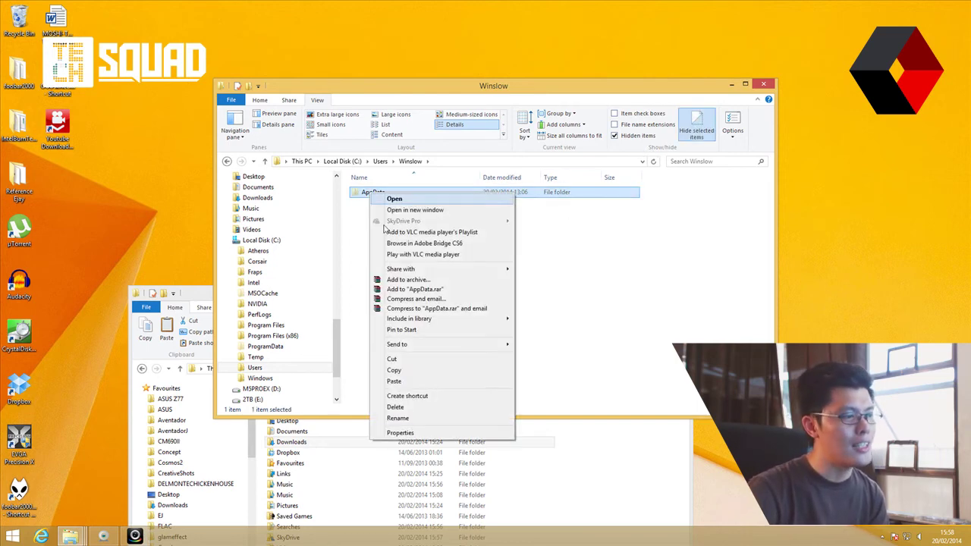
pyautogui.click(437, 436)
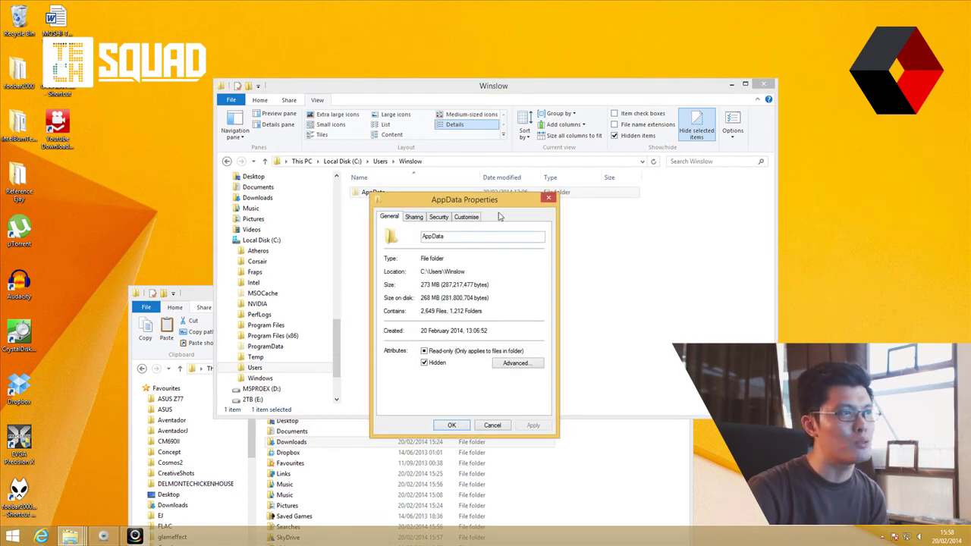
pyautogui.click(548, 198)
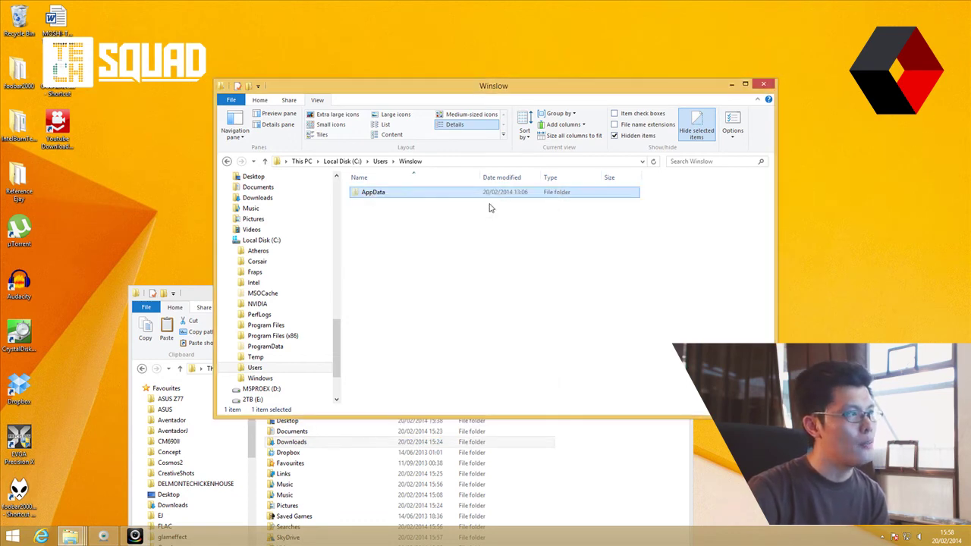
# Step: Look inside AppData's Roaming folder on C: and its Adobe subfolder, and return to Roaming
pyautogui.doubleClick(383, 194)
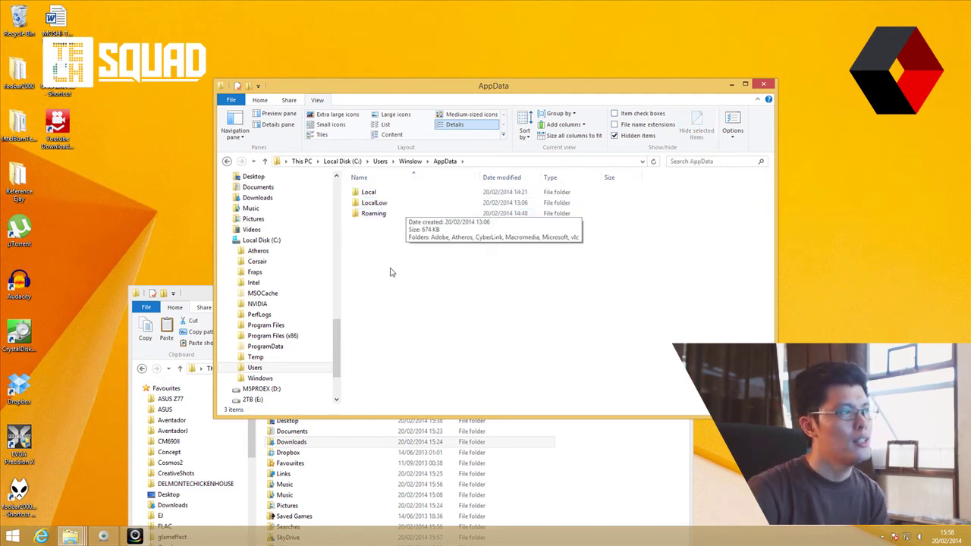
pyautogui.doubleClick(379, 214)
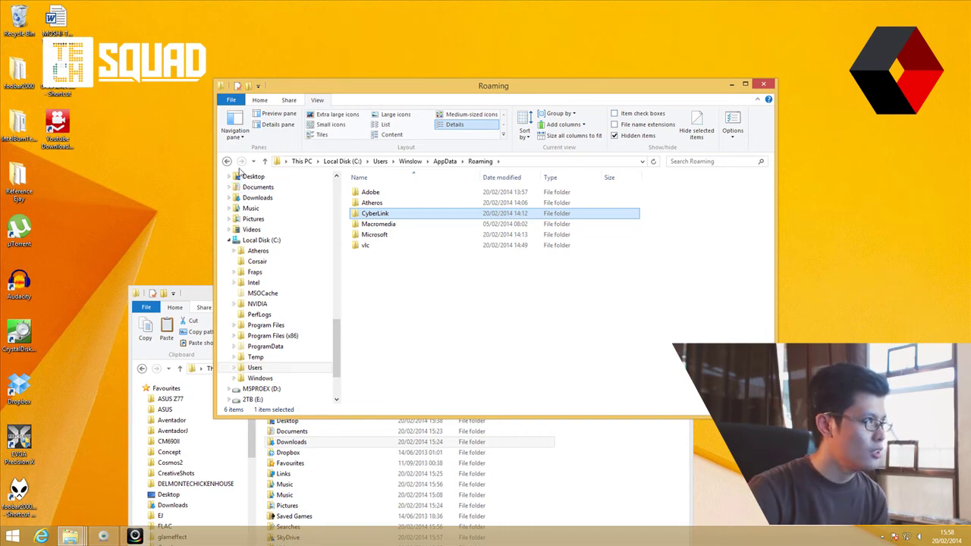
pyautogui.doubleClick(370, 193)
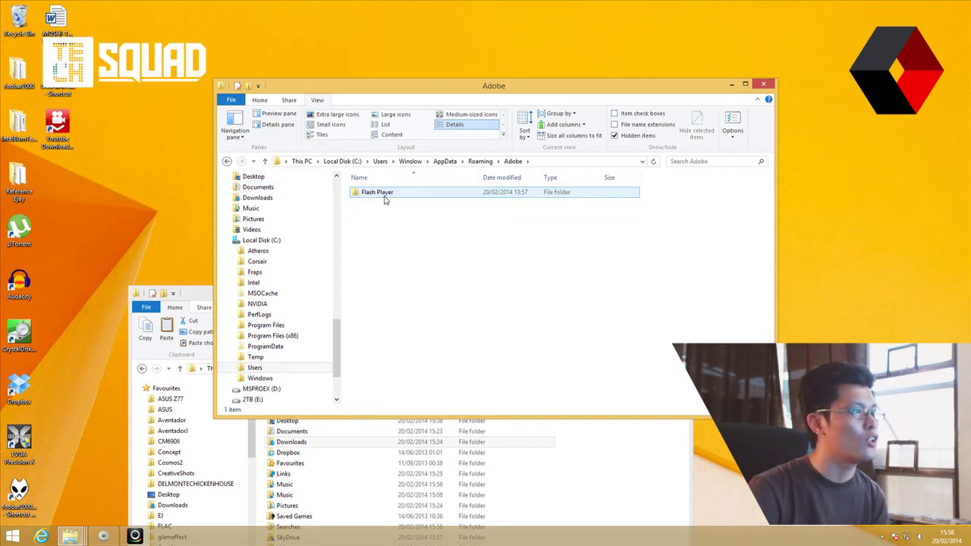
pyautogui.click(226, 161)
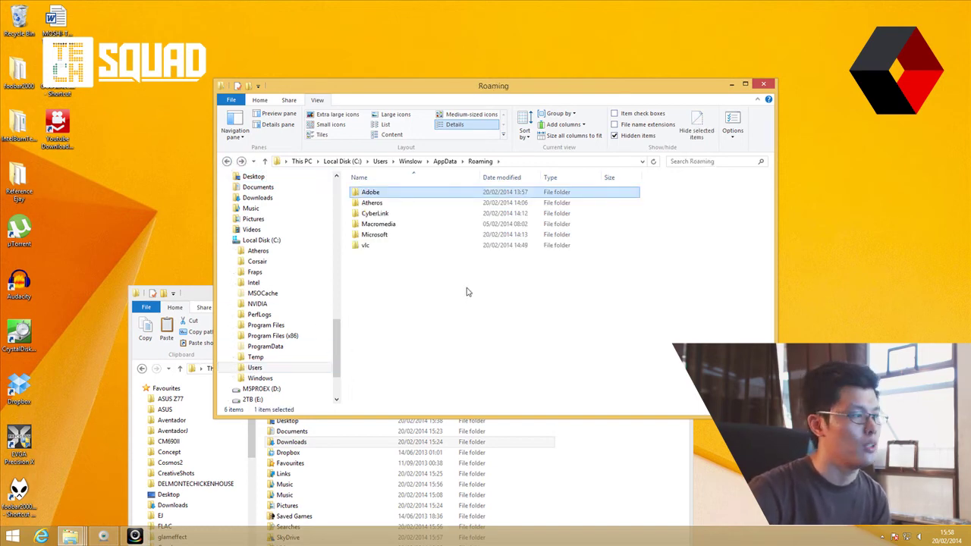
# Step: Bring up the second Explorer window and open AppData\Roaming\Adobe in the user's profile on 2TB (E:)
pyautogui.click(194, 298)
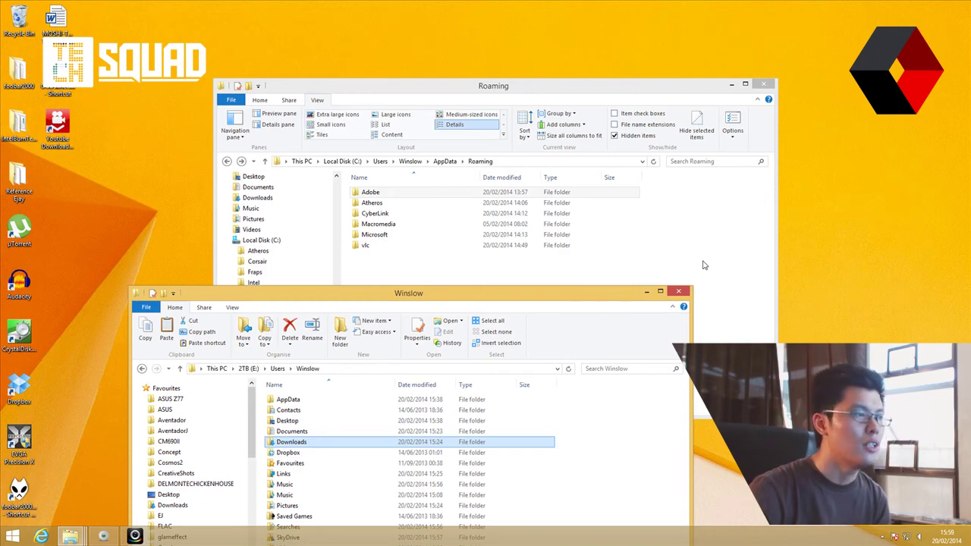
pyautogui.moveTo(612, 297); pyautogui.dragTo(822, 176)
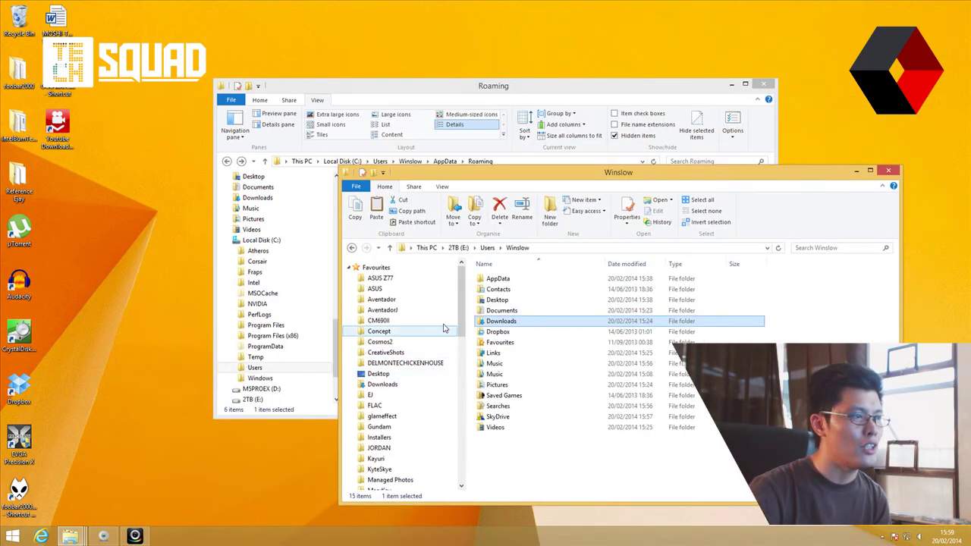
pyautogui.scroll(-10, 443, 328)
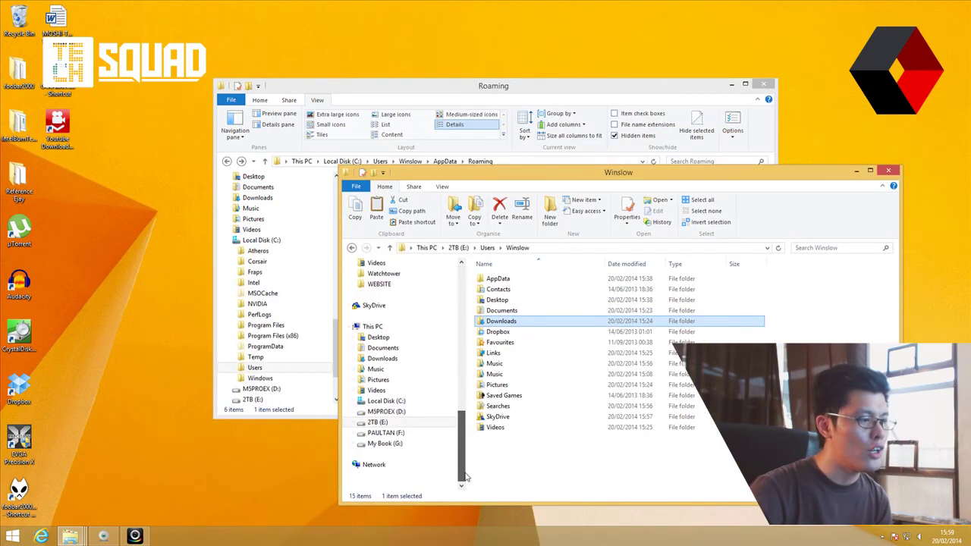
pyautogui.click(378, 421)
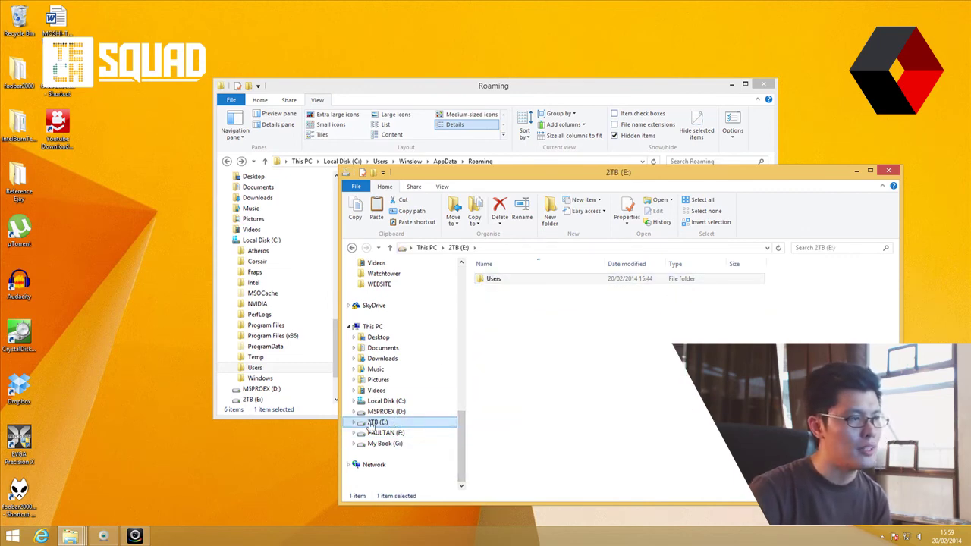
pyautogui.doubleClick(502, 279)
pyautogui.doubleClick(502, 280)
pyautogui.click(500, 280)
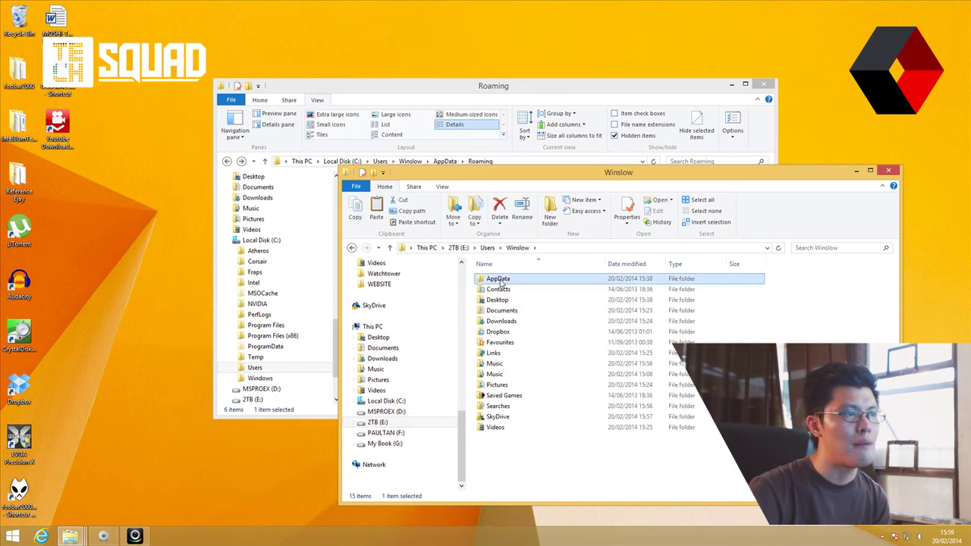
pyautogui.doubleClick(500, 279)
pyautogui.doubleClick(500, 279)
pyautogui.doubleClick(501, 279)
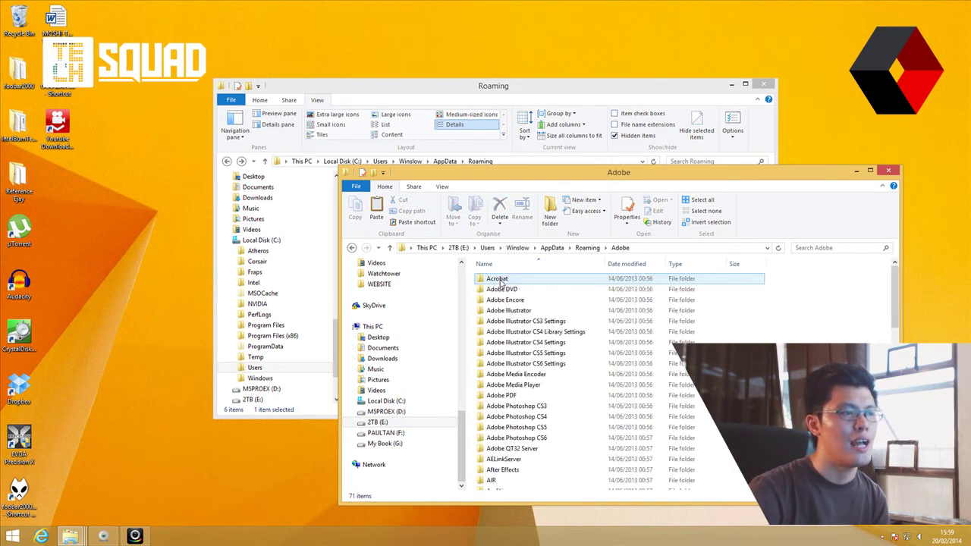
# Step: Look through the Adobe subfolders on E:, view the contents of Adobe Photoshop CS6, and return to Adobe
pyautogui.write('SwitchBoard')
pyautogui.scroll(12, 542, 370)
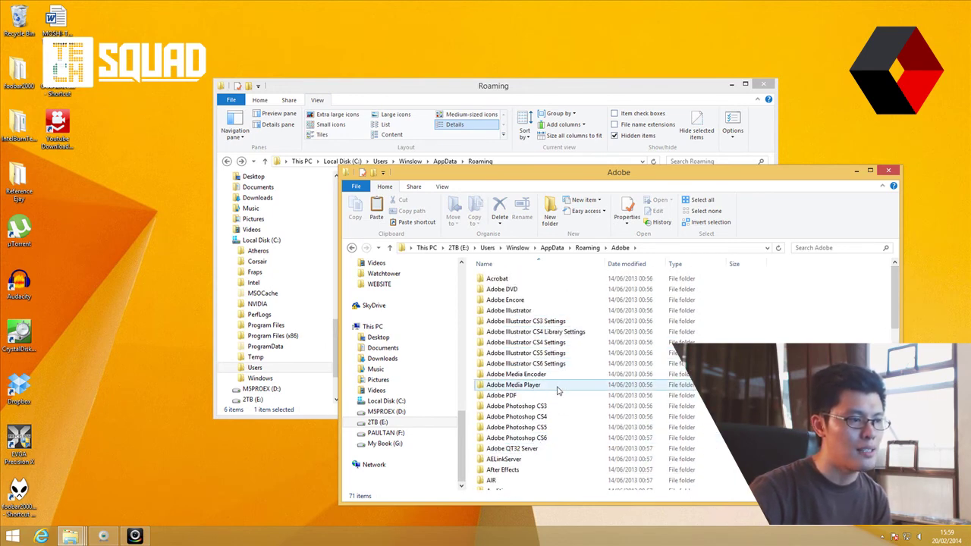
pyautogui.doubleClick(550, 439)
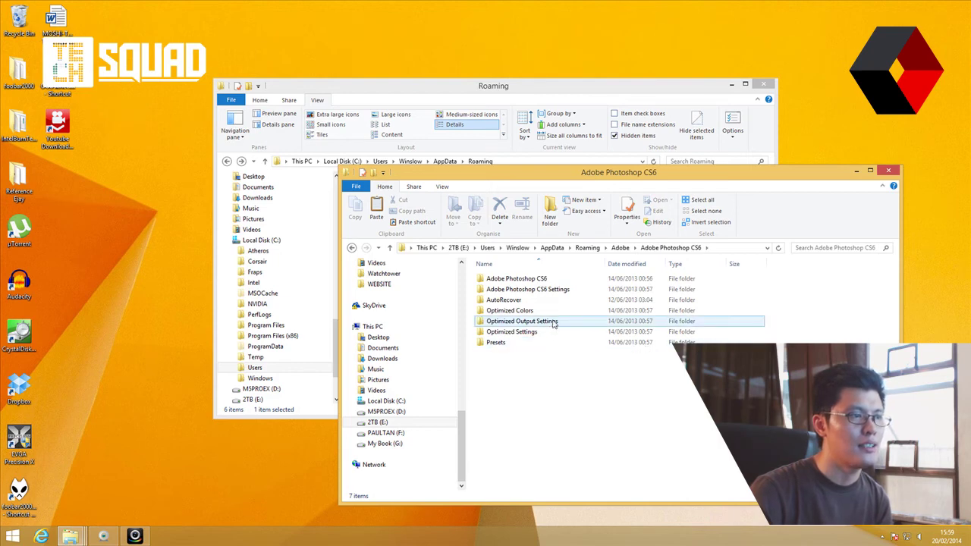
pyautogui.click(351, 248)
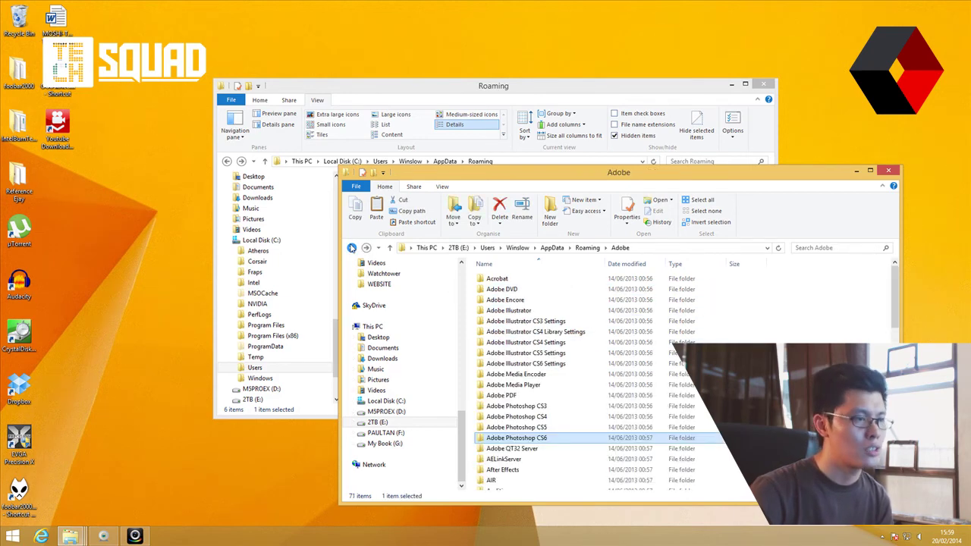
# Step: Set the location of AppData's Roaming folder on C: to the matching path on E: and move all its files there
pyautogui.click(585, 87)
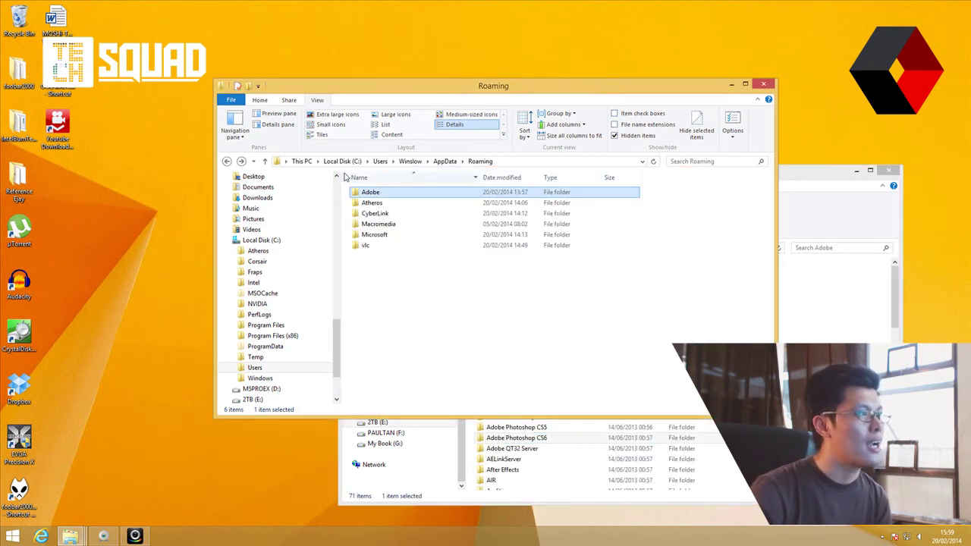
pyautogui.click(227, 161)
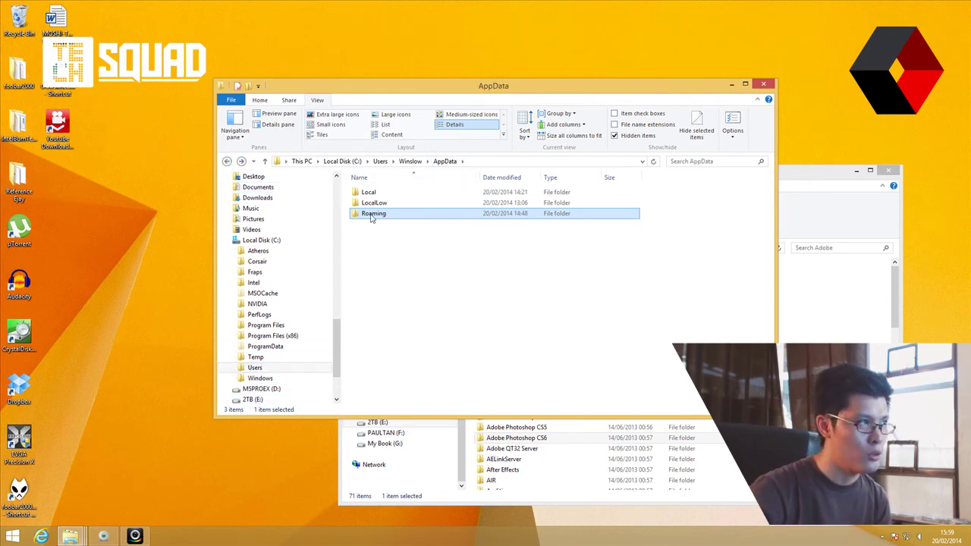
pyautogui.rightClick(372, 217)
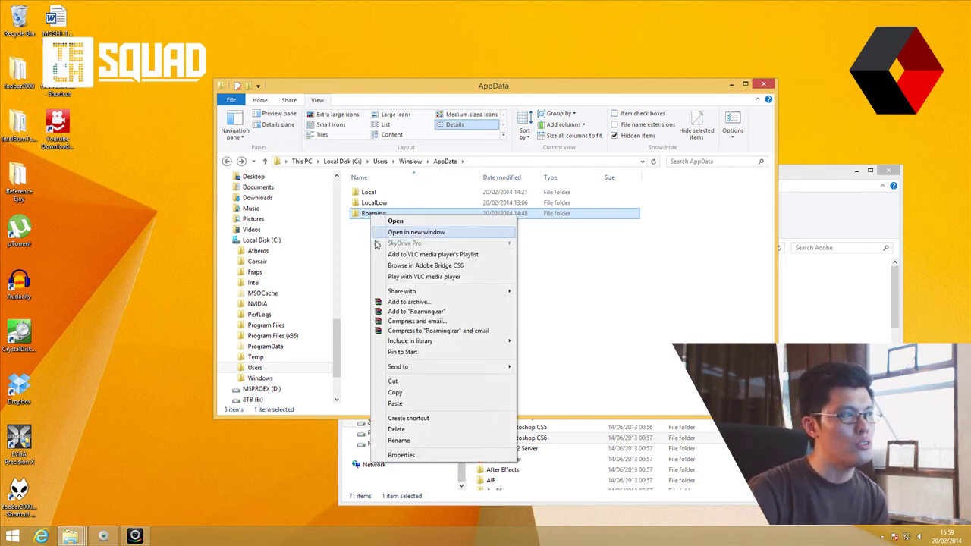
pyautogui.click(409, 454)
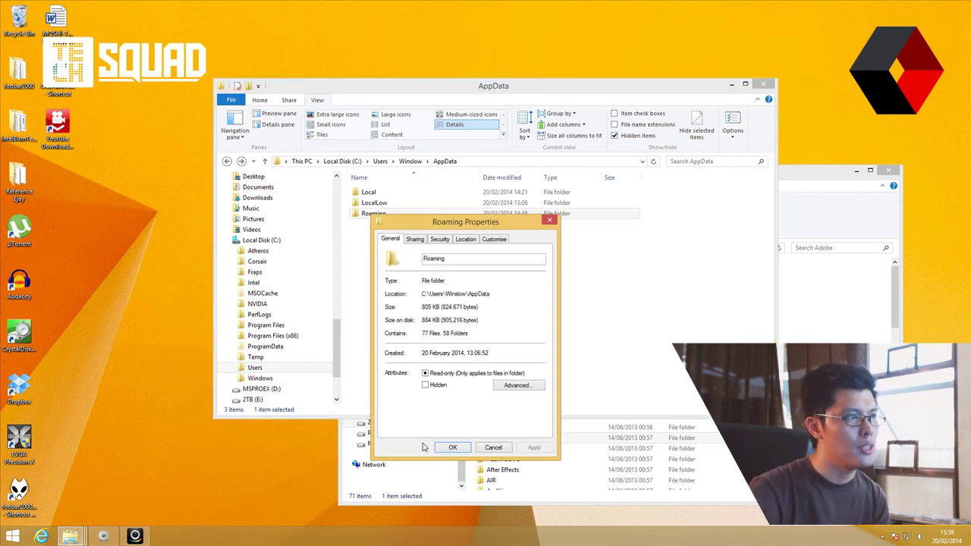
pyautogui.click(467, 240)
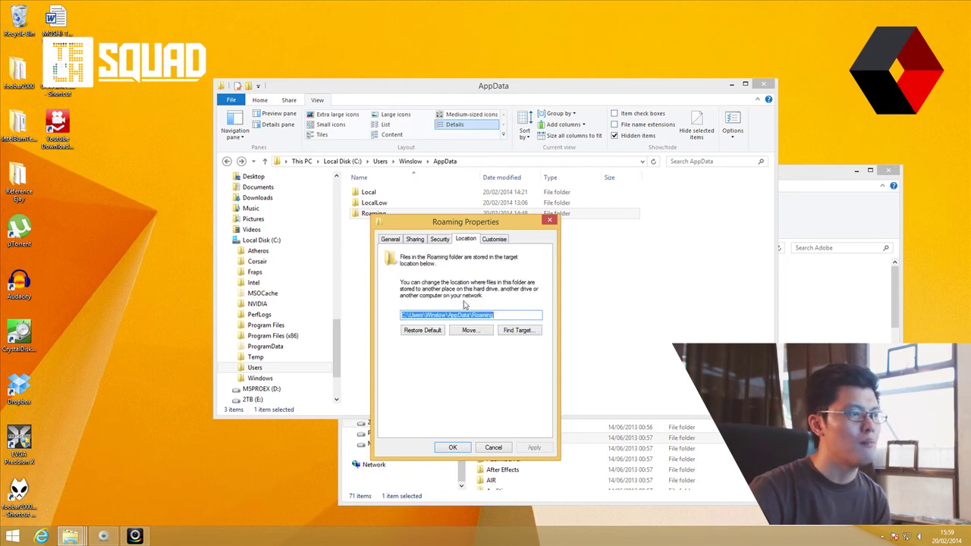
pyautogui.click(402, 315)
pyautogui.press('Delete')
pyautogui.write('E')
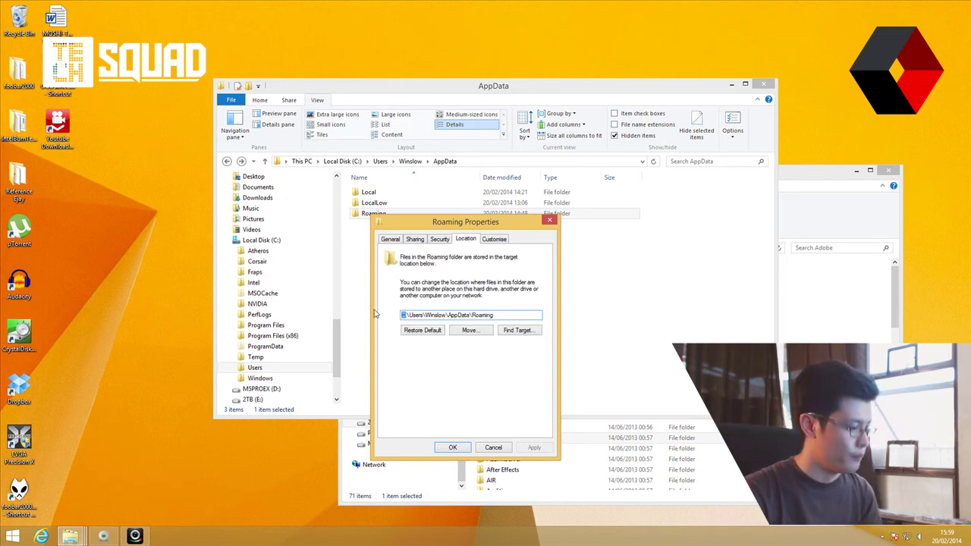
pyautogui.click(546, 449)
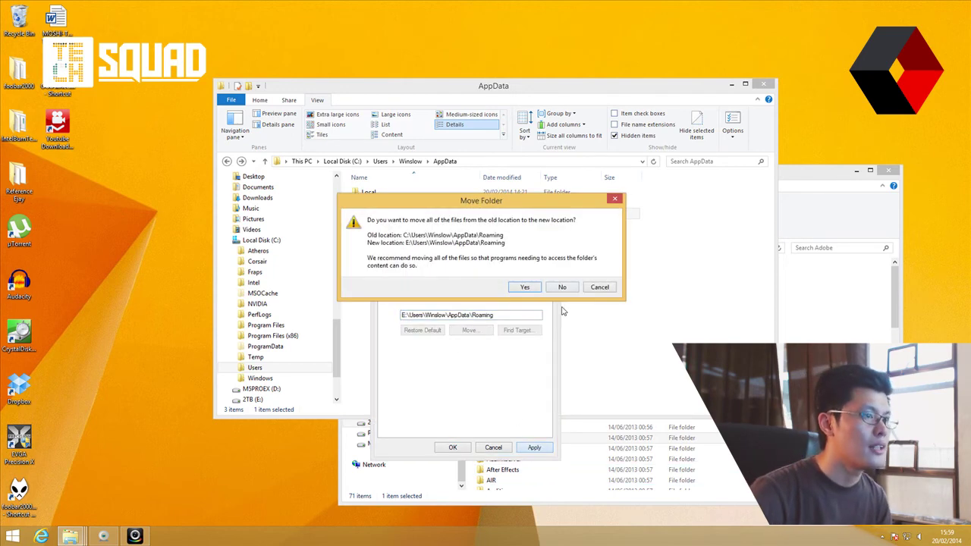
pyautogui.click(534, 288)
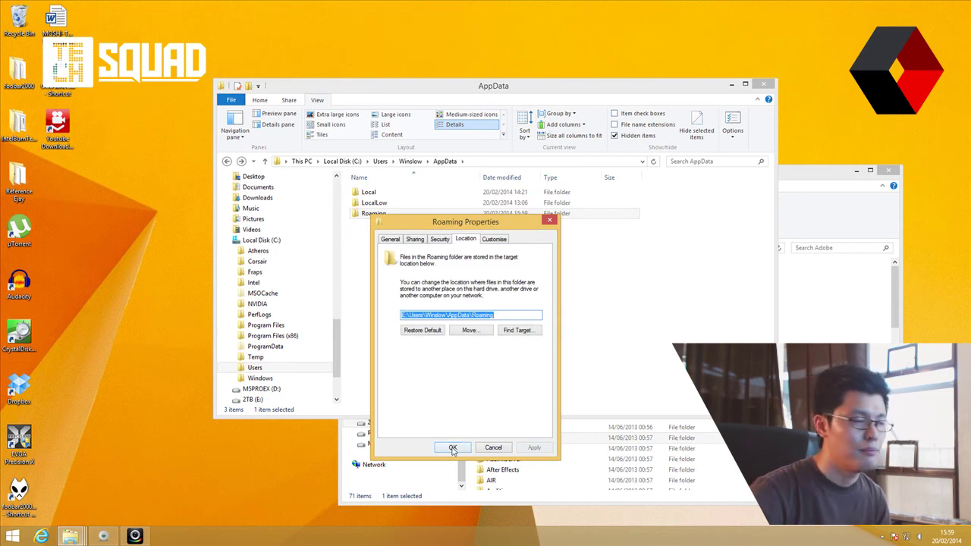
pyautogui.click(452, 447)
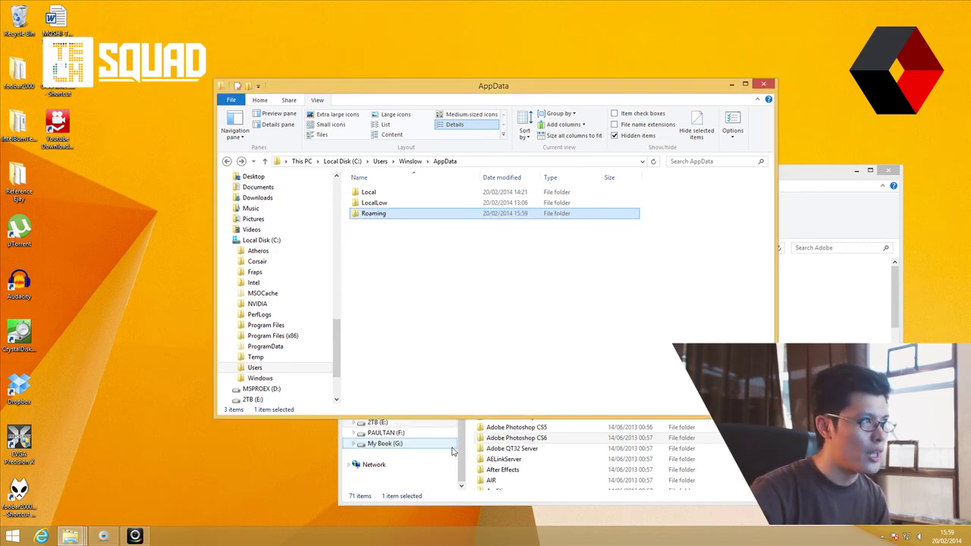
# Step: Examine the Roaming folder's sharing and security properties on C: and close them
pyautogui.rightClick(368, 214)
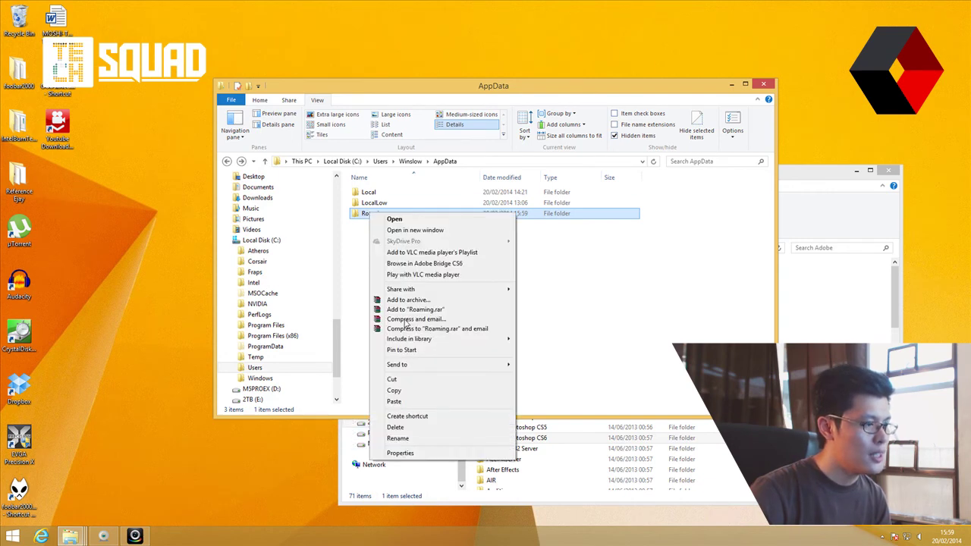
pyautogui.click(400, 453)
pyautogui.click(439, 238)
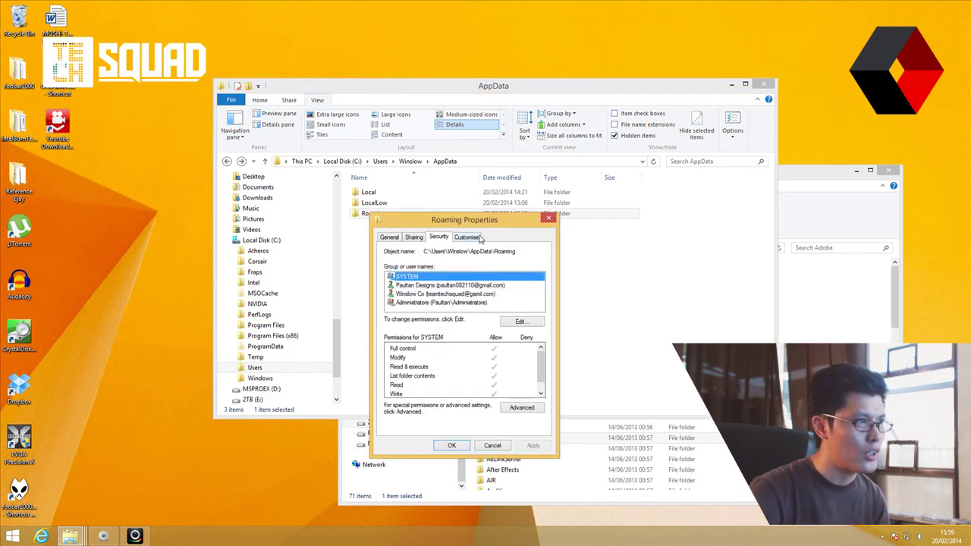
pyautogui.click(414, 237)
pyautogui.click(438, 238)
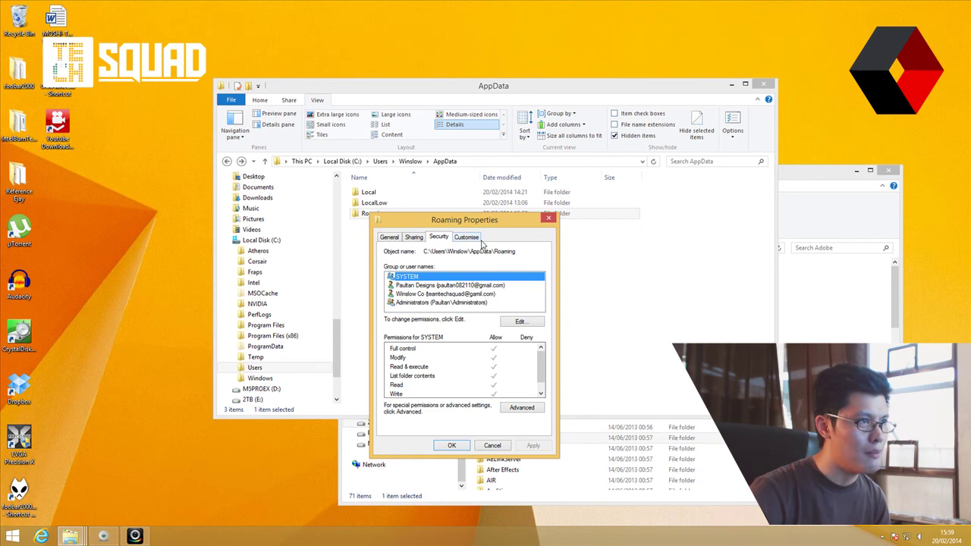
pyautogui.click(549, 219)
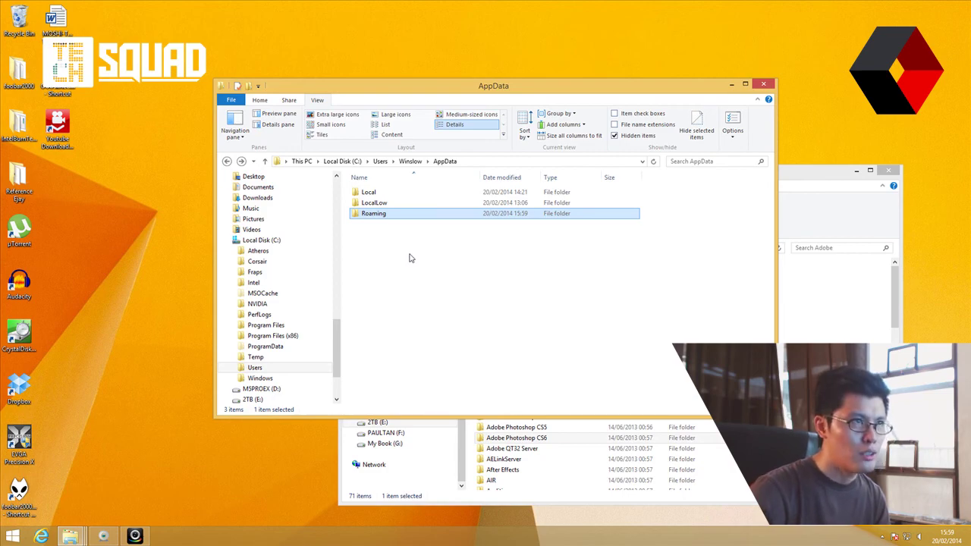
# Step: In the second Explorer window, open AppData\Roaming in the user's profile on 2TB (E:) and look inside its Adobe folder
pyautogui.click(834, 219)
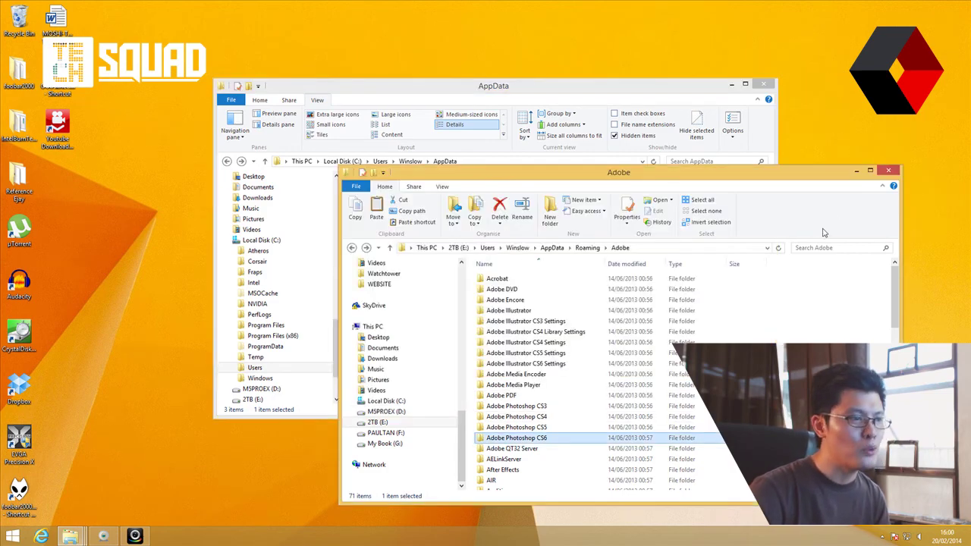
pyautogui.moveTo(600, 179); pyautogui.dragTo(573, 63)
pyautogui.click(350, 305)
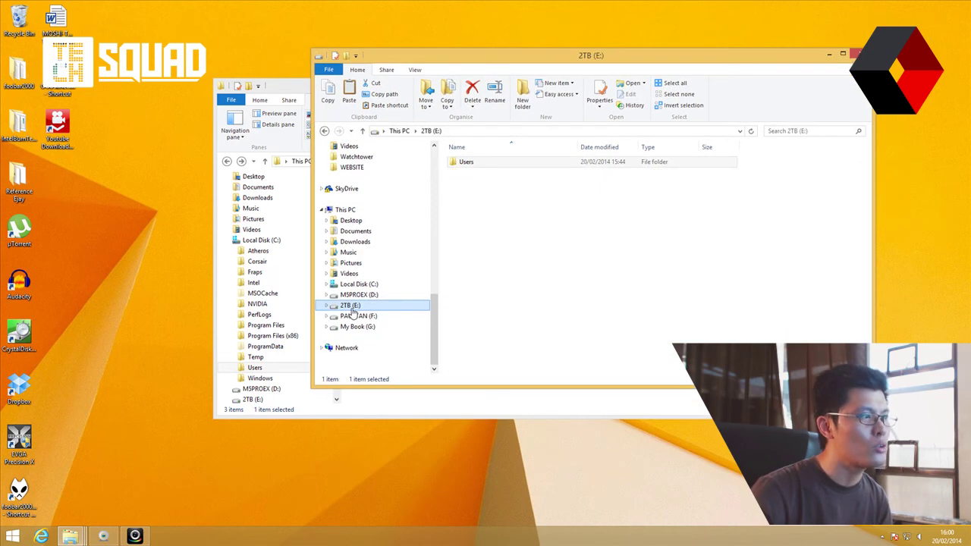
pyautogui.doubleClick(469, 163)
pyautogui.doubleClick(469, 162)
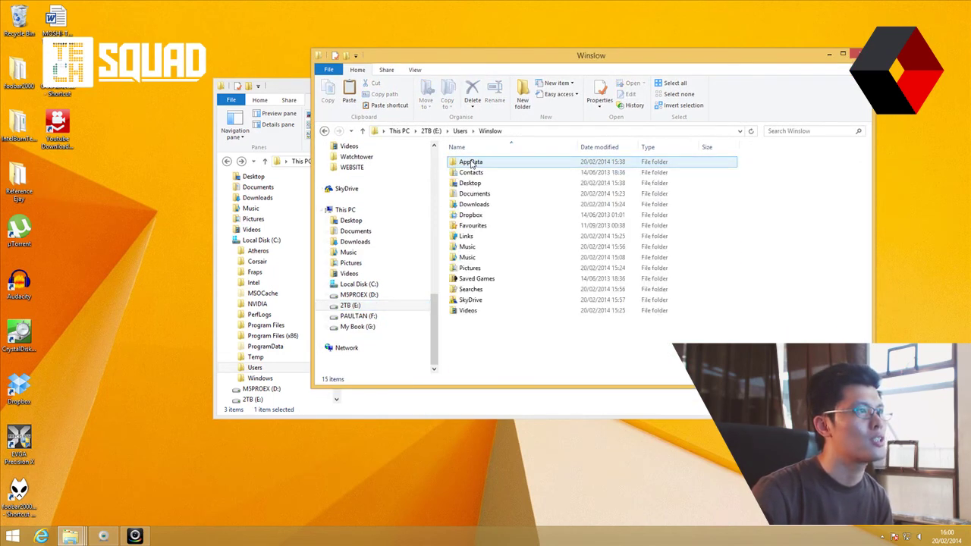
pyautogui.doubleClick(470, 163)
pyautogui.doubleClick(470, 163)
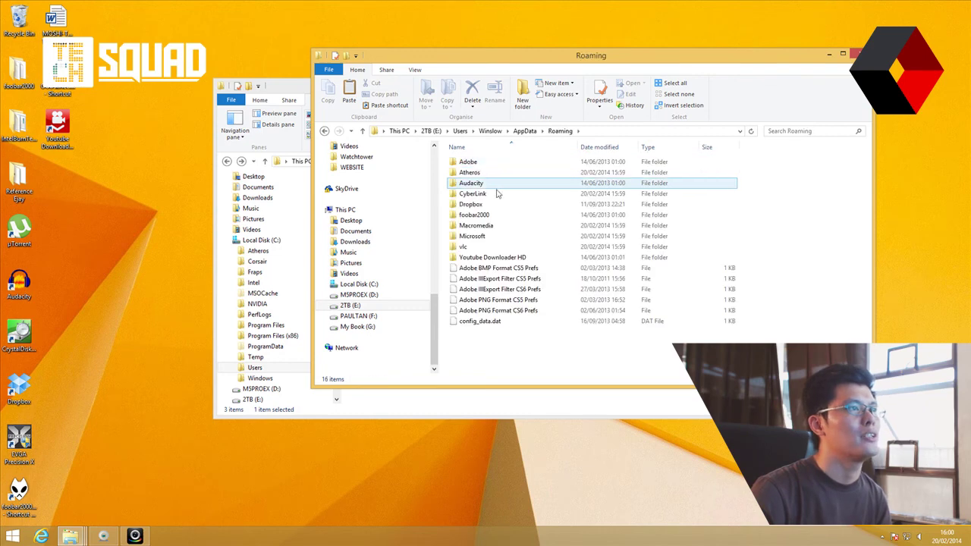
pyautogui.doubleClick(514, 162)
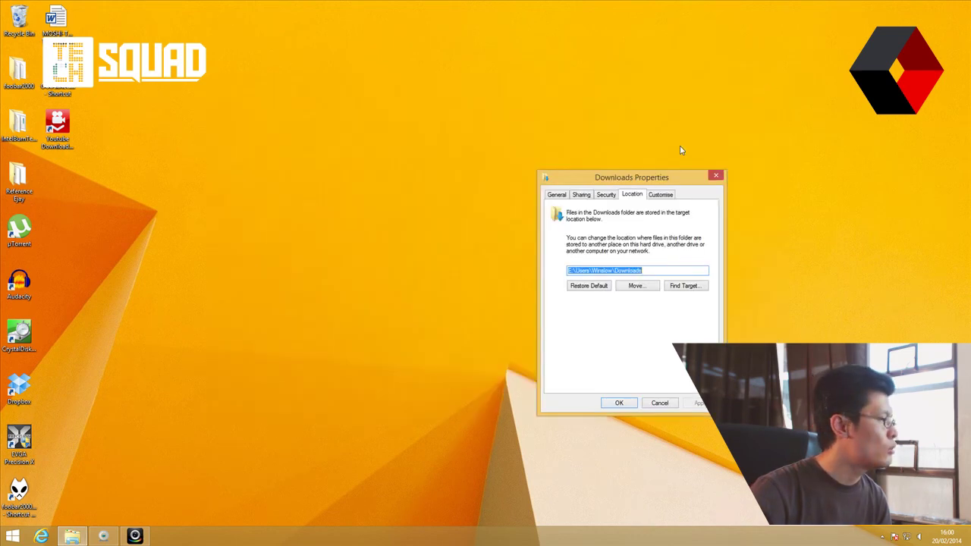
# Step: Highlight the desktop shortcuts from µTorrent to Dropbox and close the Downloads folder's properties, accepting its location
pyautogui.moveTo(91, 416); pyautogui.dragTo(41, 225)
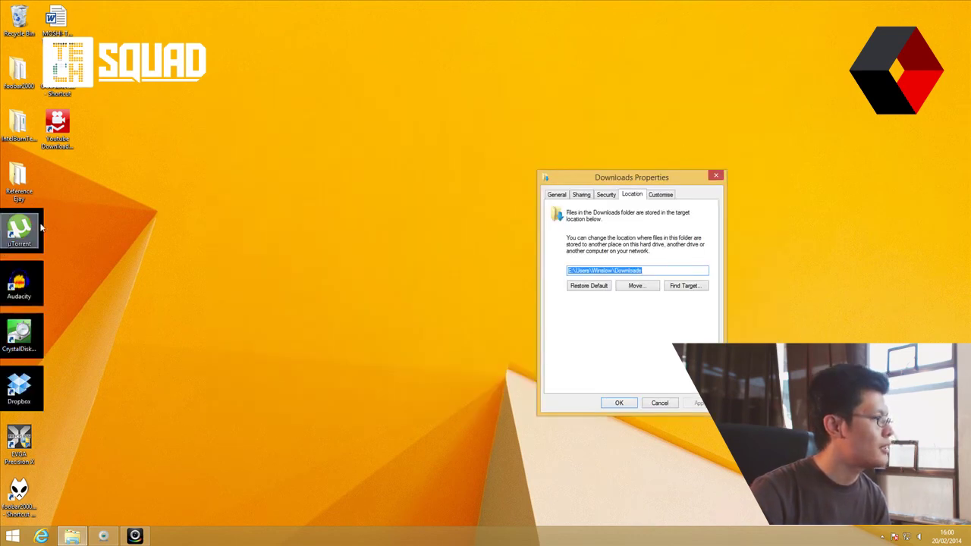
pyautogui.click(145, 390)
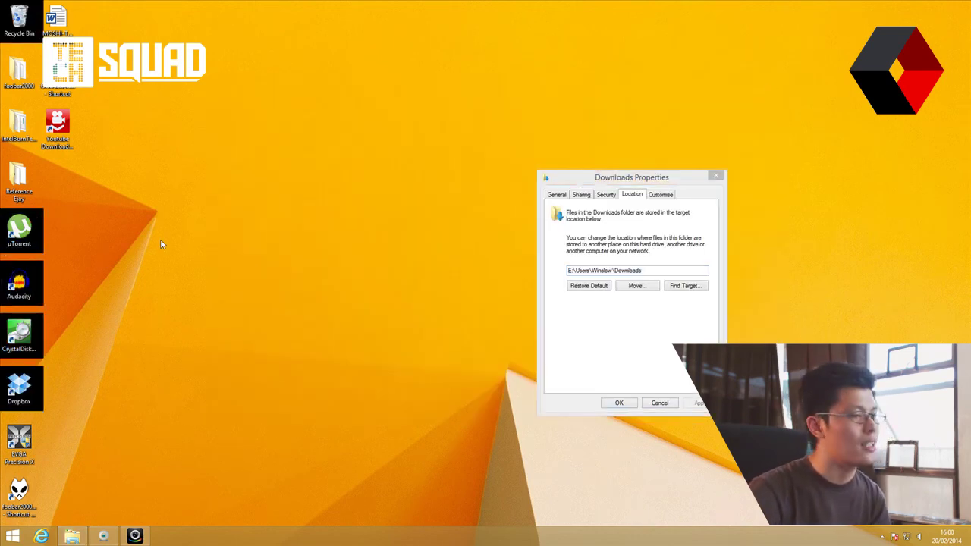
pyautogui.click(618, 403)
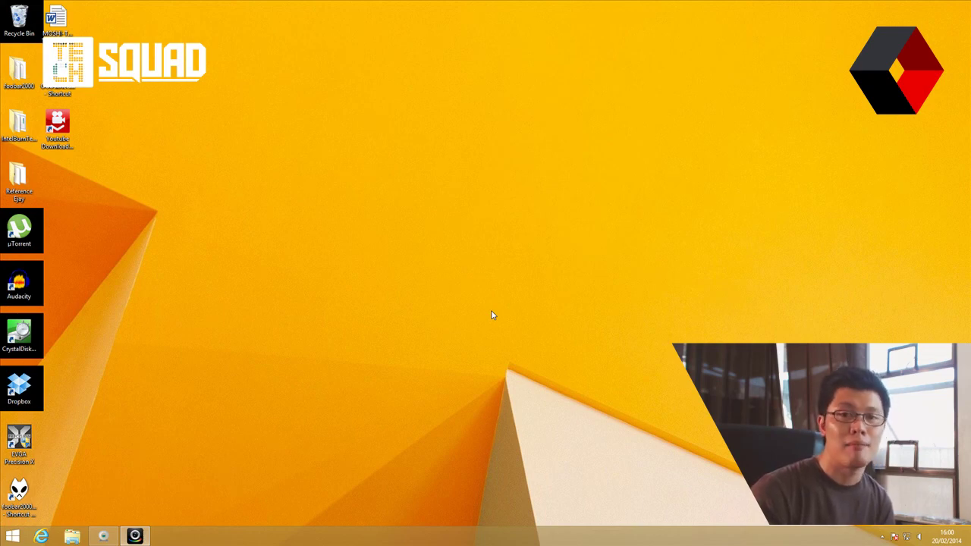
# Step: Open Local Disk (C:) in a File Explorer window and view the options available for the ProgramData folder, choosing none
pyautogui.click(72, 536)
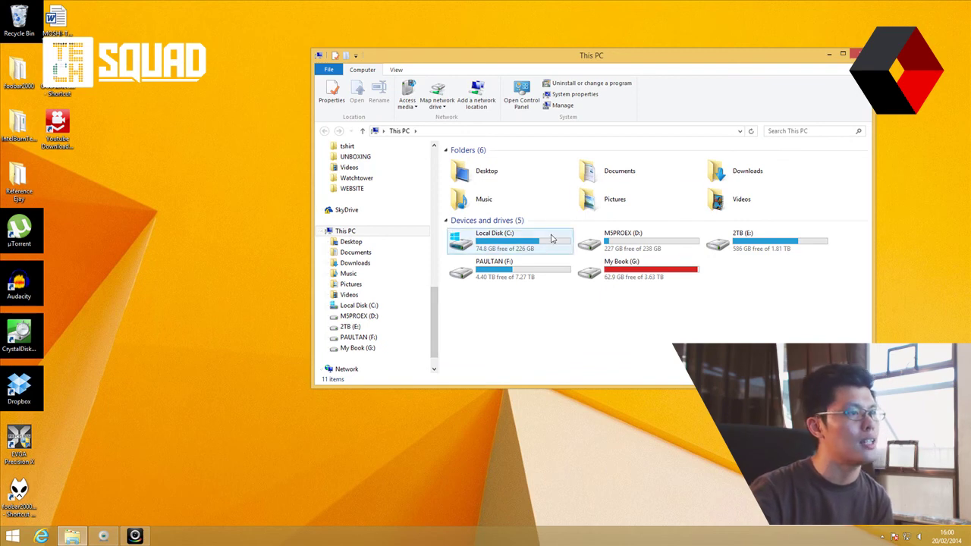
pyautogui.doubleClick(514, 251)
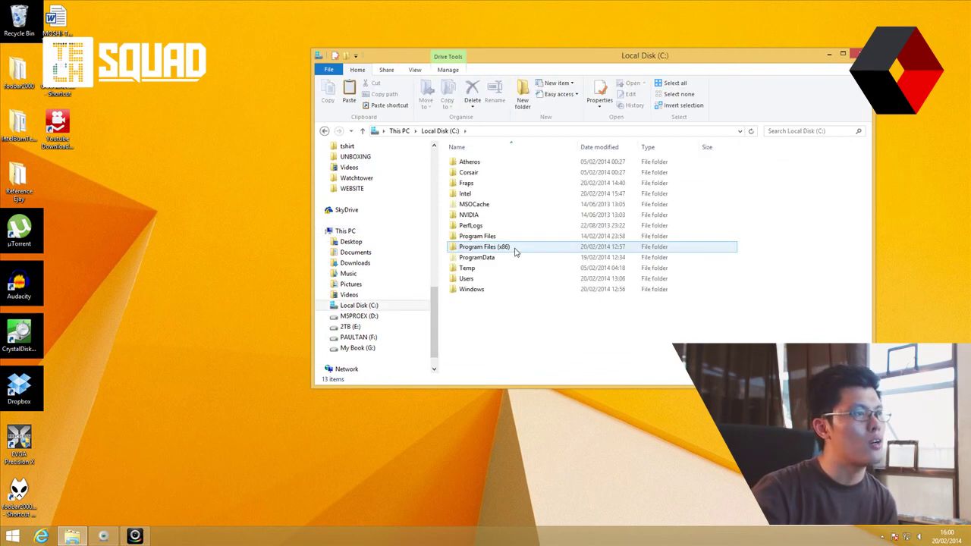
pyautogui.click(487, 260)
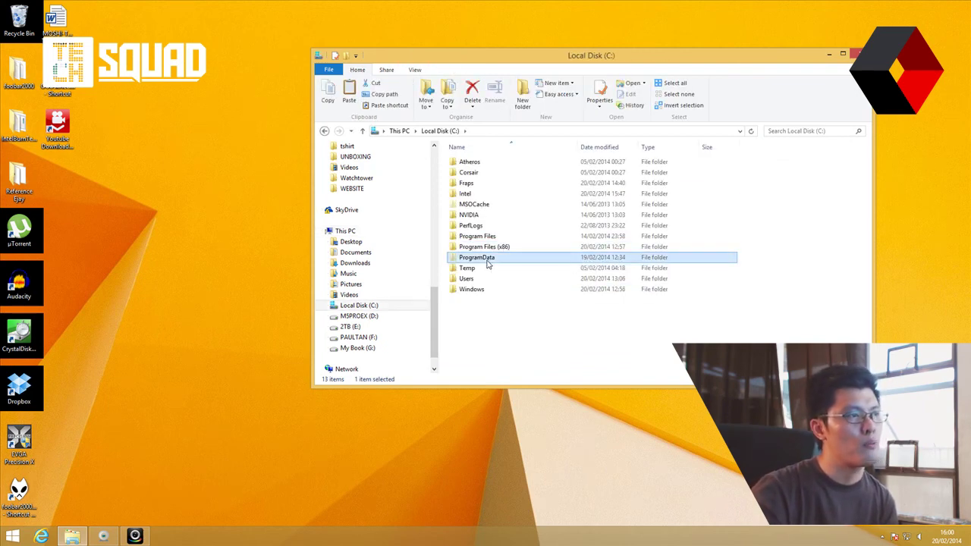
pyautogui.rightClick(488, 263)
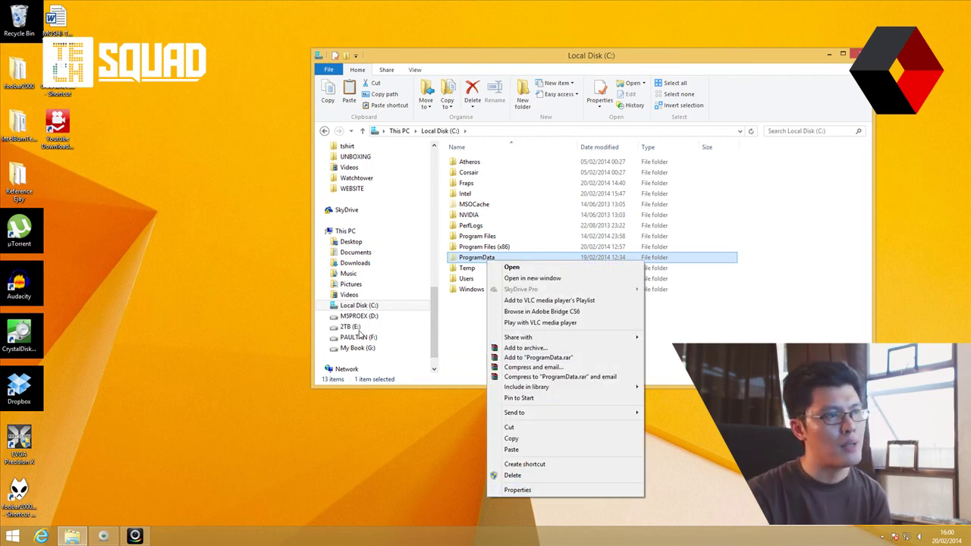
pyautogui.click(447, 348)
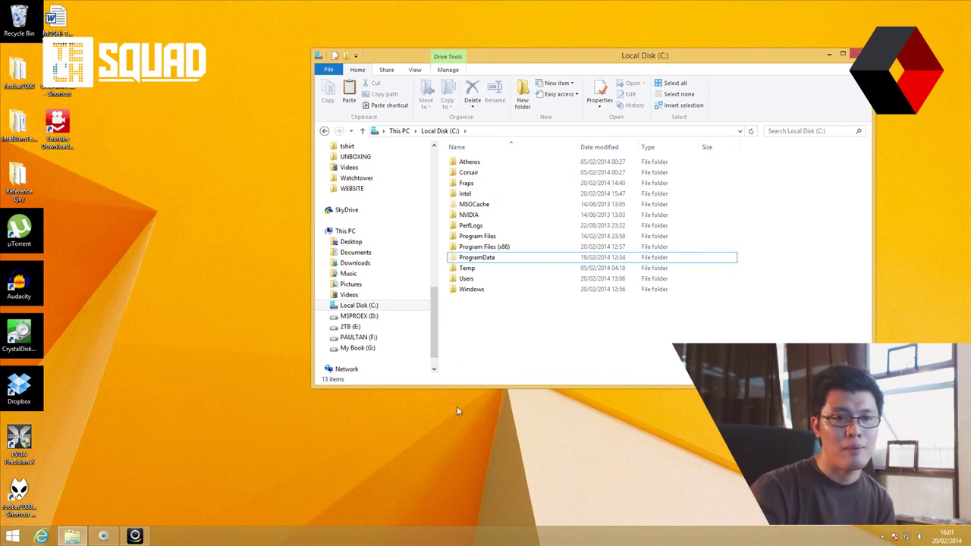